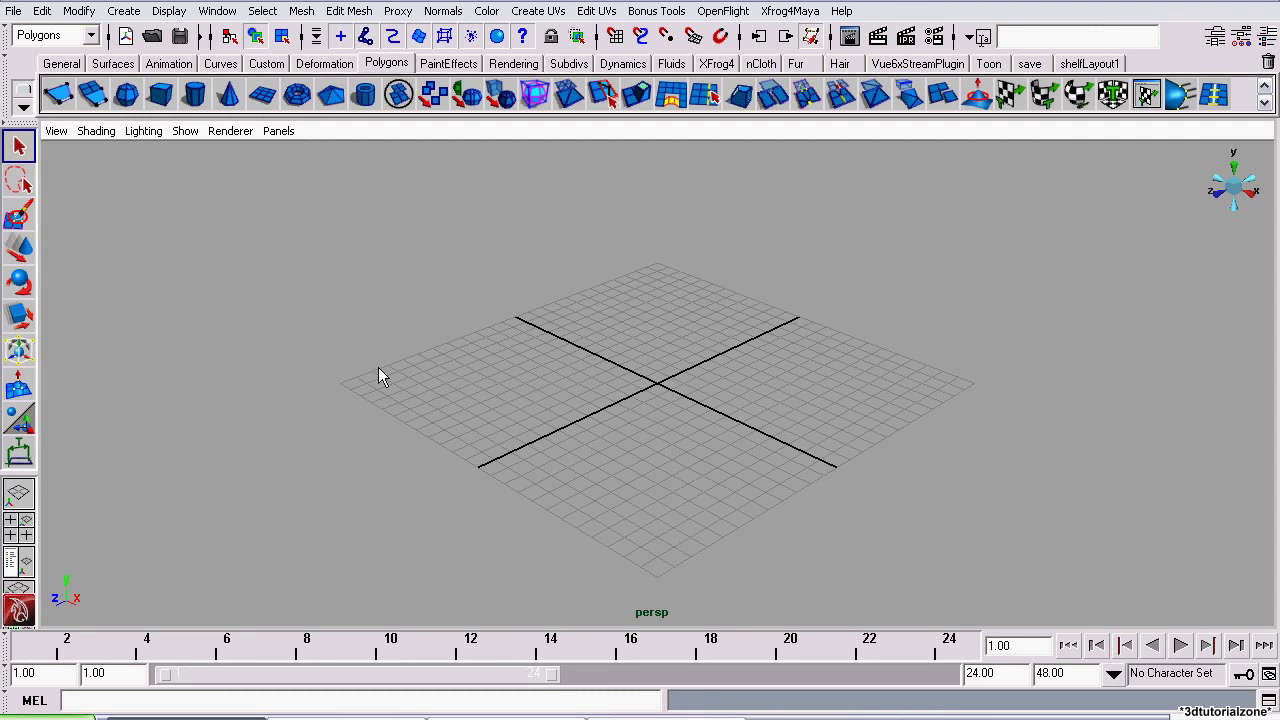
Switch to the four-view layout with the top panel active, and preview the side.bmp reference.
{"action": "left_click_drag", "start_coordinate": [645, 440], "coordinate": [440, 326], "text": "alt"}
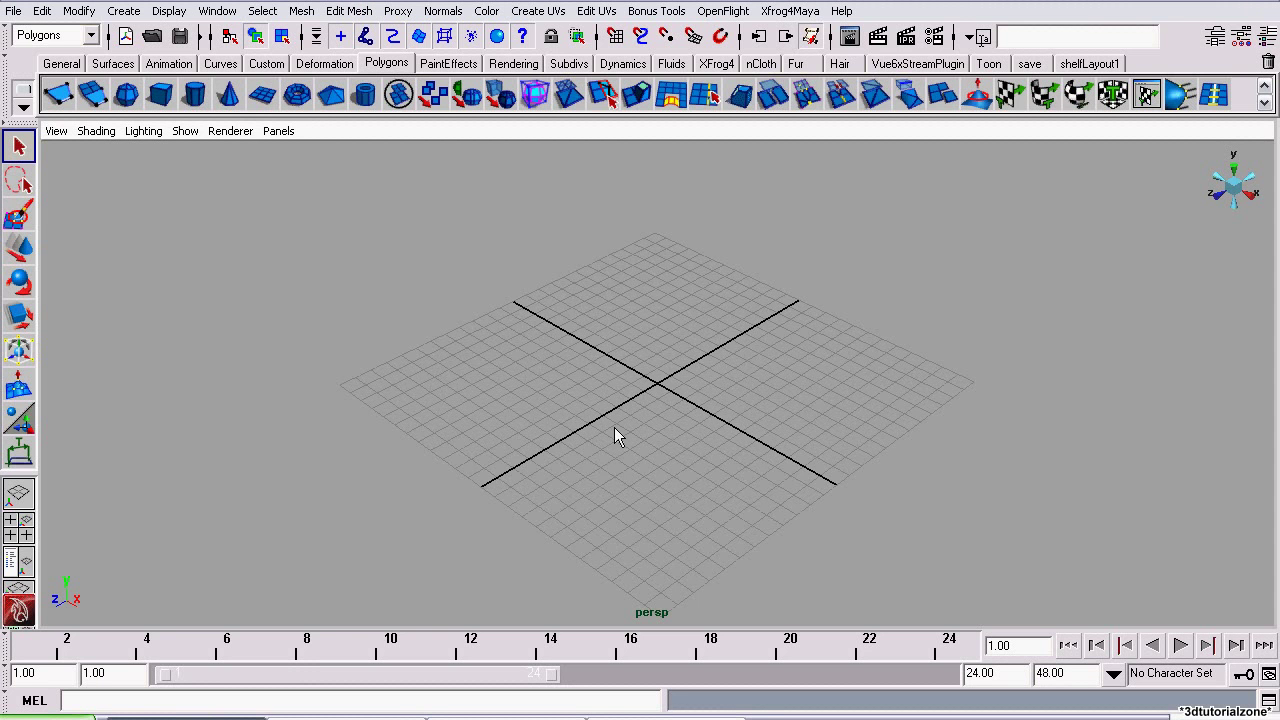
{"action": "left_click_drag", "start_coordinate": [614, 427], "coordinate": [441, 313], "text": "alt"}
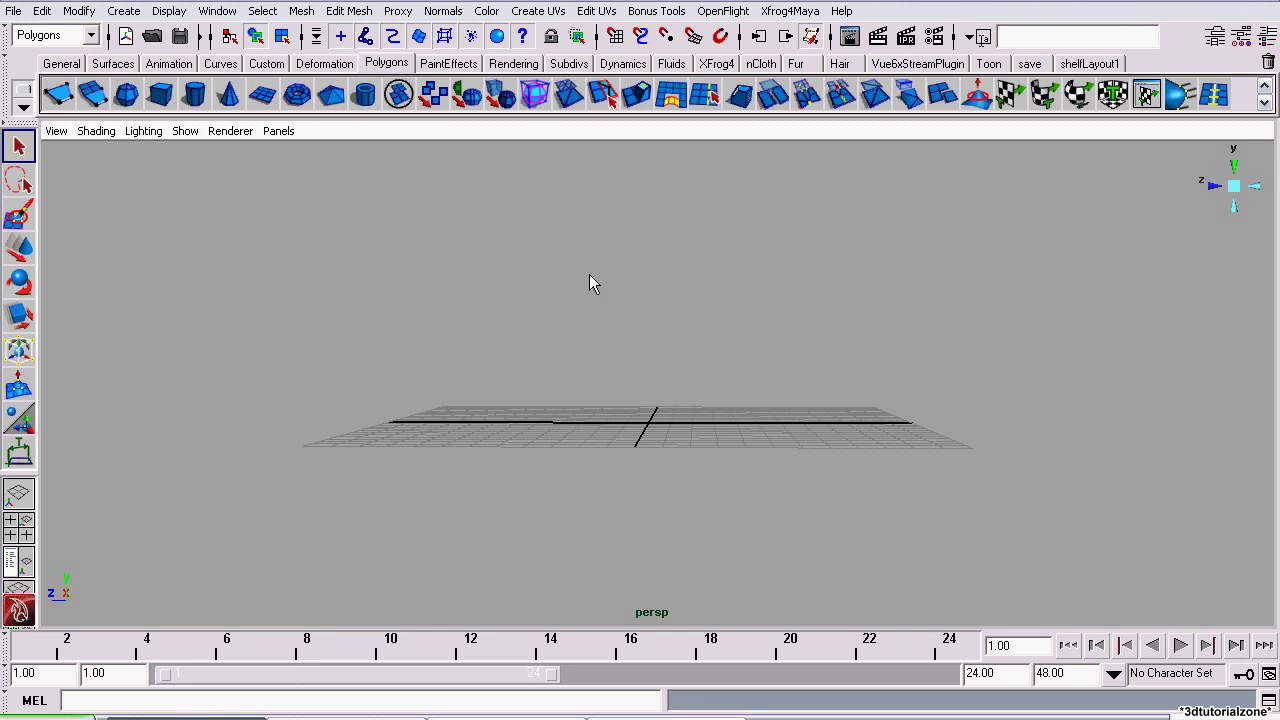
{"action": "left_click_drag", "start_coordinate": [589, 276], "coordinate": [611, 418], "text": "alt"}
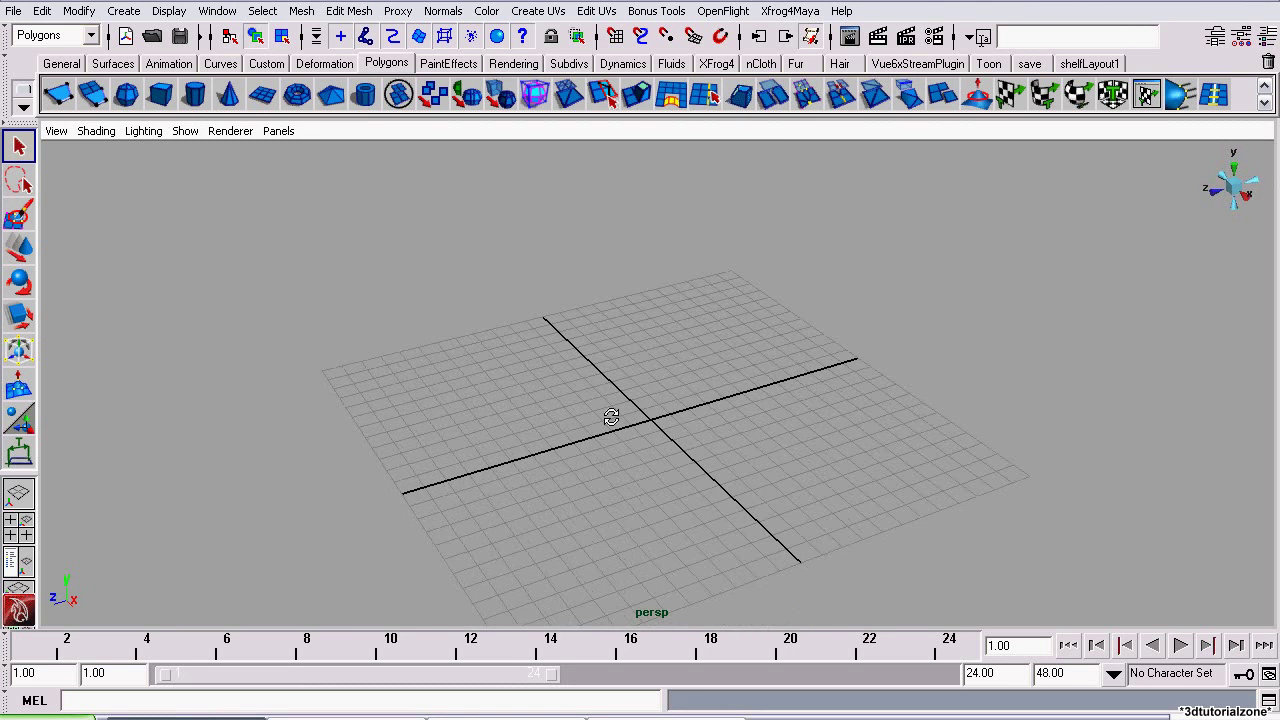
{"action": "left_click", "coordinate": [20, 528]}
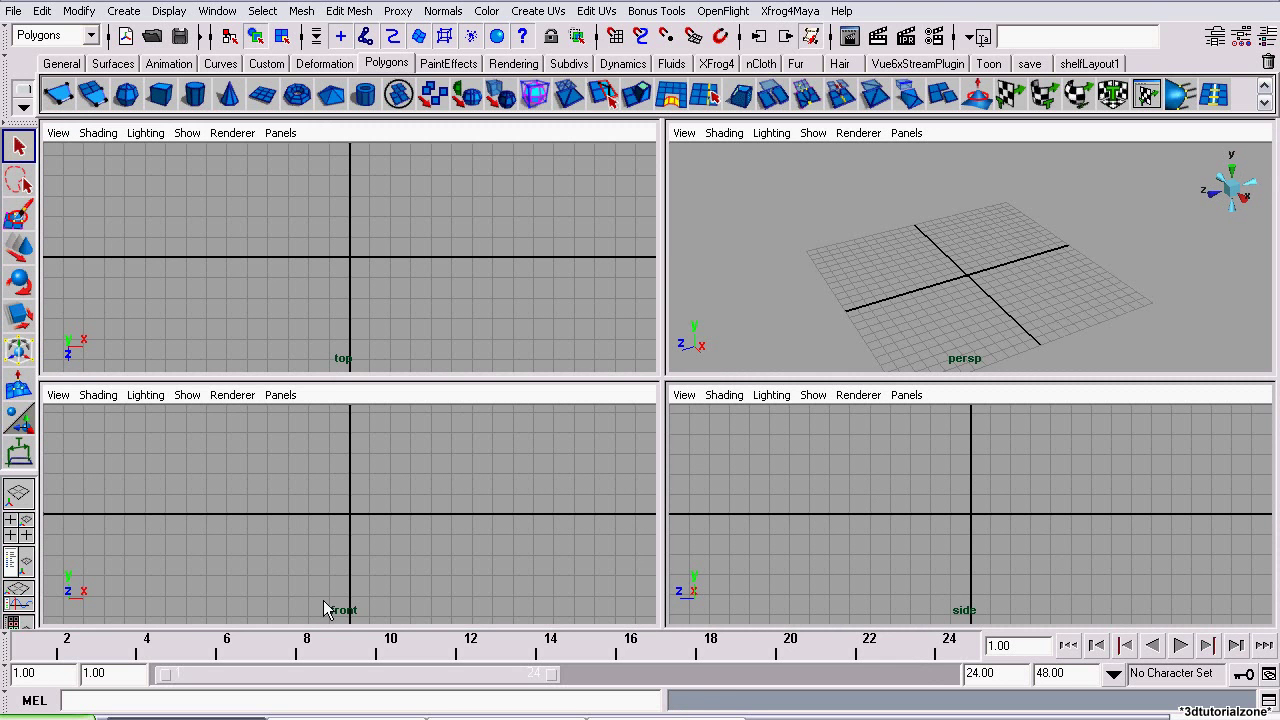
{"action": "left_click", "coordinate": [342, 316]}
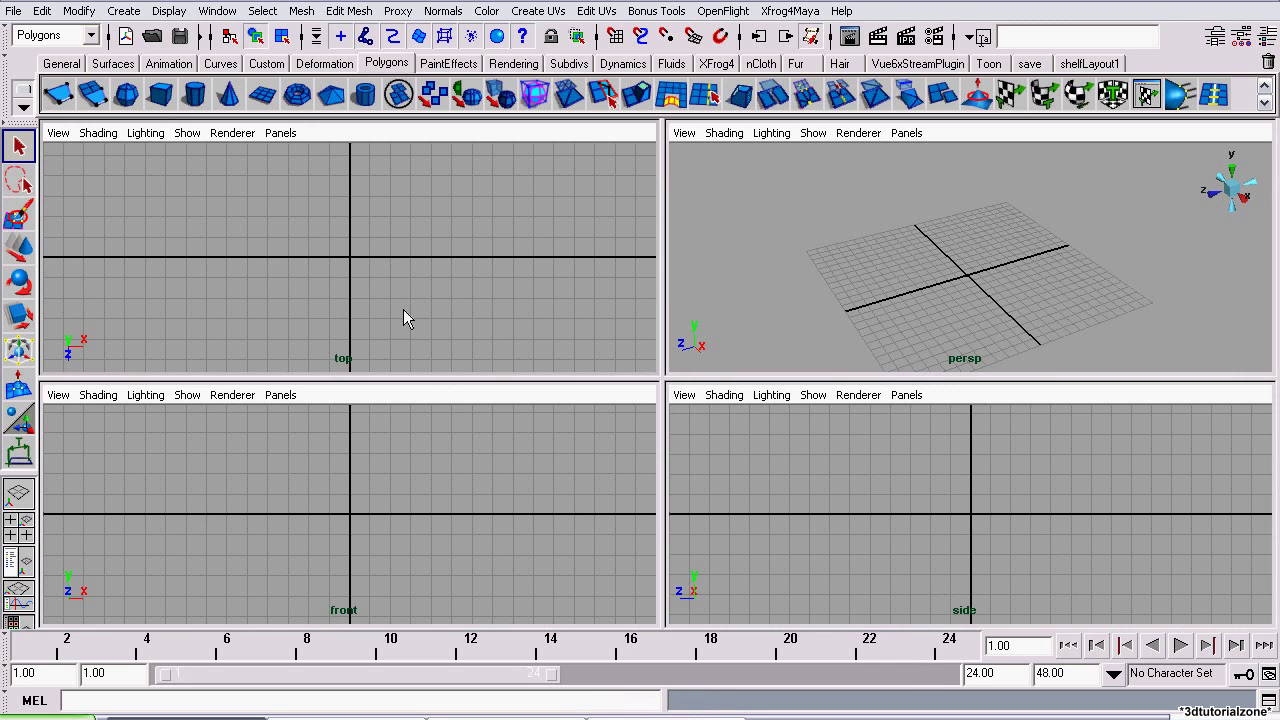
{"action": "left_click", "coordinate": [505, 717]}
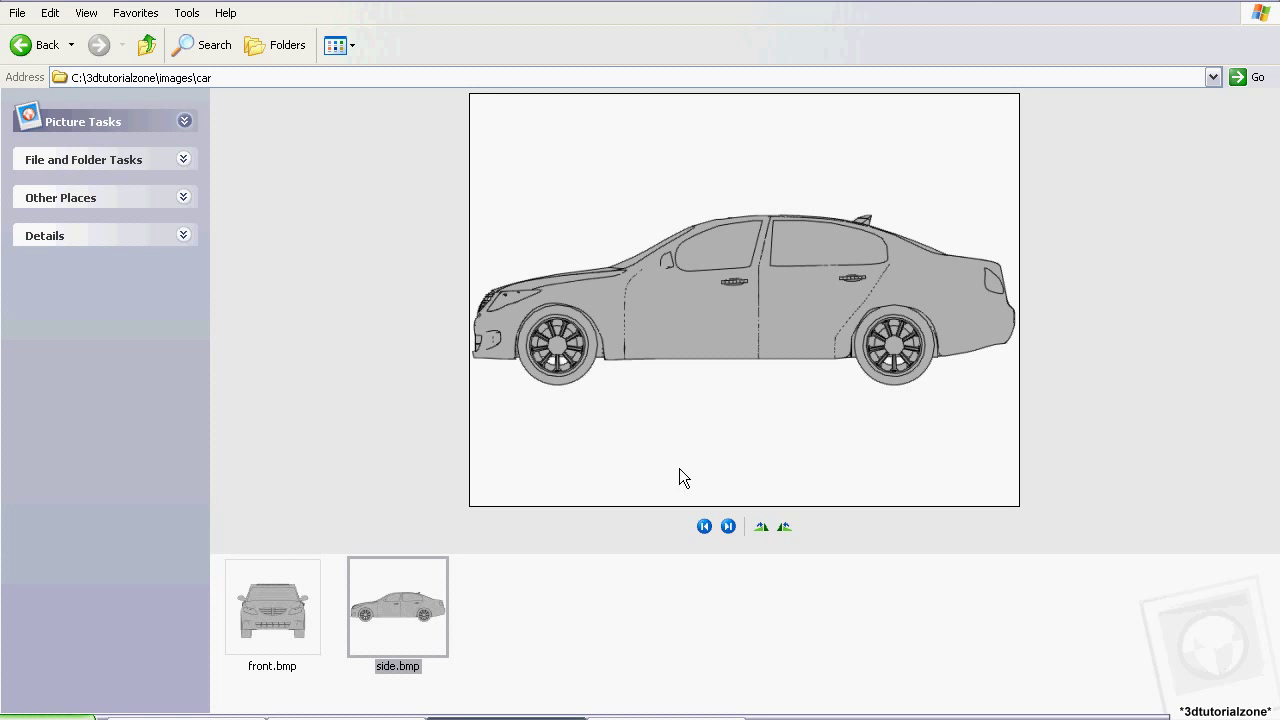
{"action": "left_click", "coordinate": [200, 716]}
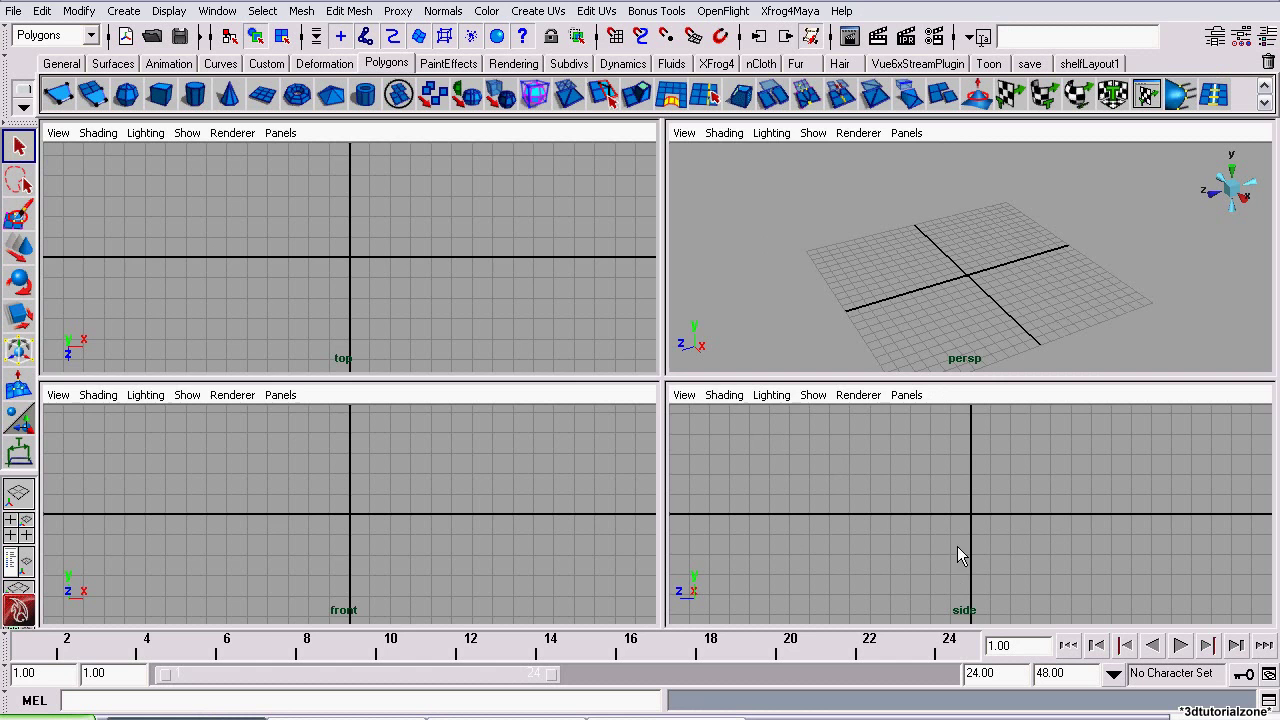
Maximize the perspective view and open the Outliner listing the four cameras.
{"action": "key", "text": "space"}
{"action": "left_click_drag", "start_coordinate": [871, 323], "coordinate": [403, 335], "text": "alt"}
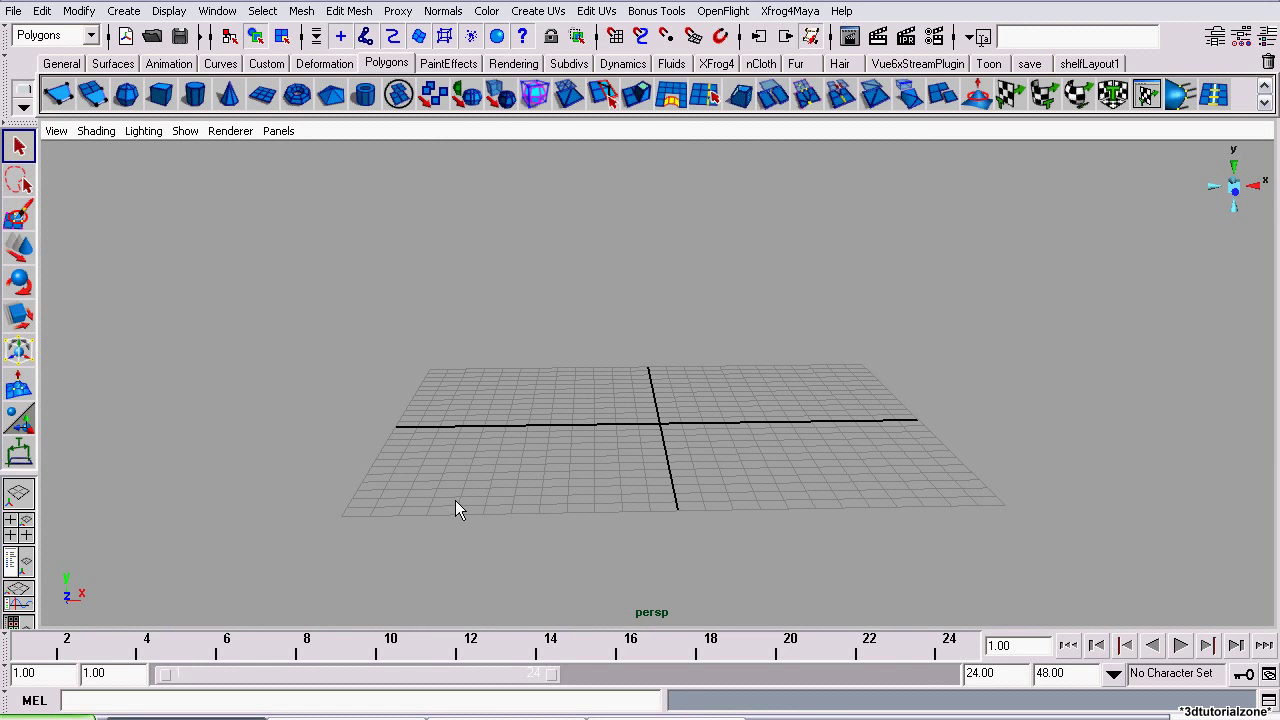
{"action": "left_click", "coordinate": [227, 15]}
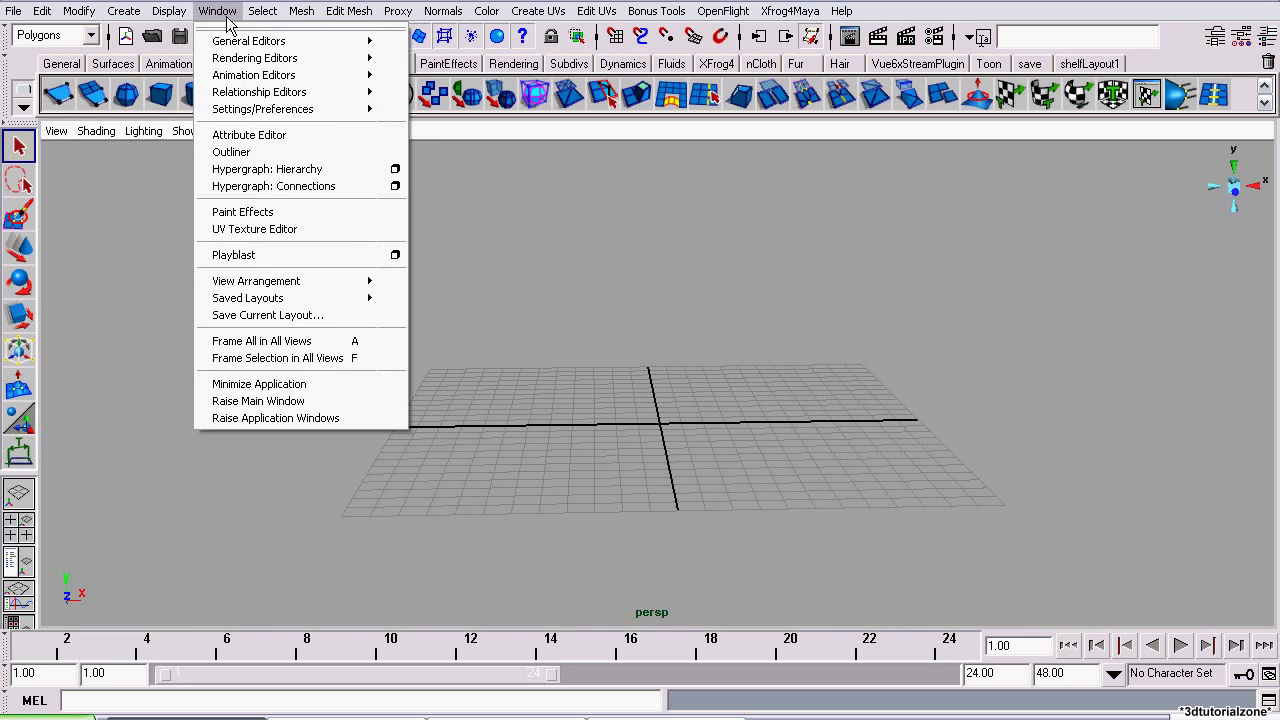
{"action": "left_click", "coordinate": [263, 155]}
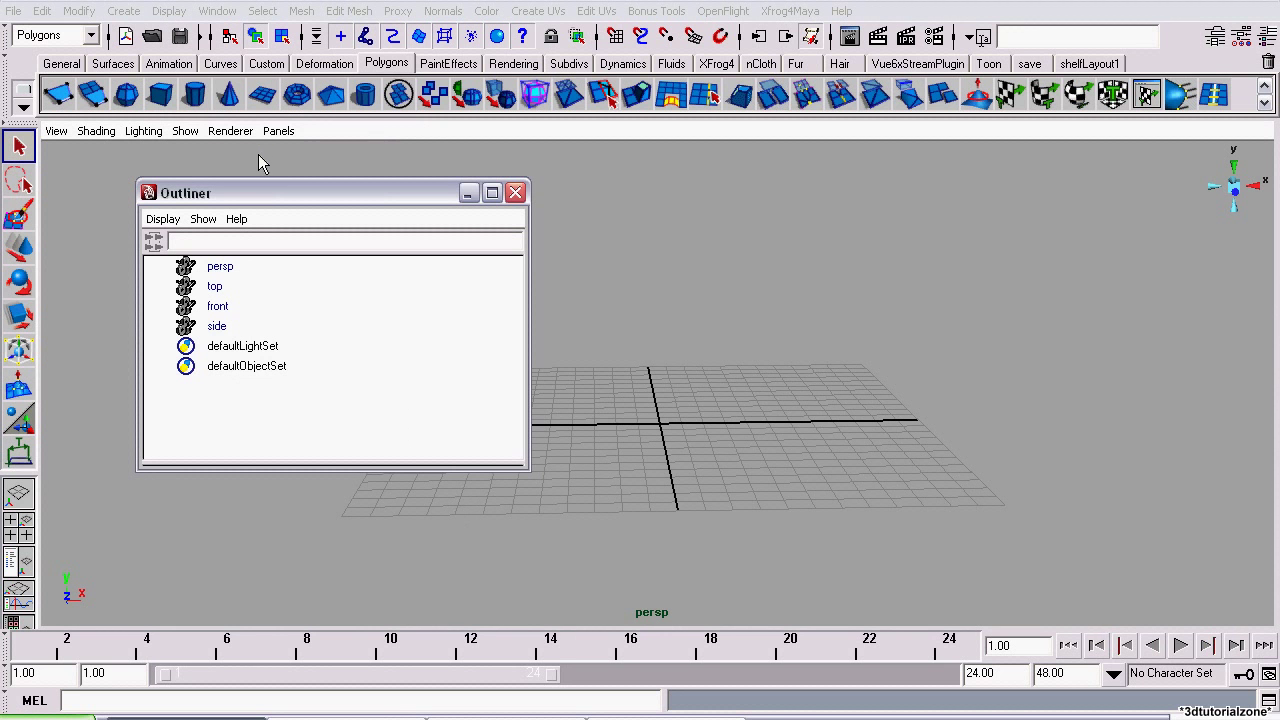
Create an image plane on the side camera in the Attribute Editor and load side.bmp.
{"action": "left_click", "coordinate": [212, 330]}
{"action": "left_click", "coordinate": [218, 12]}
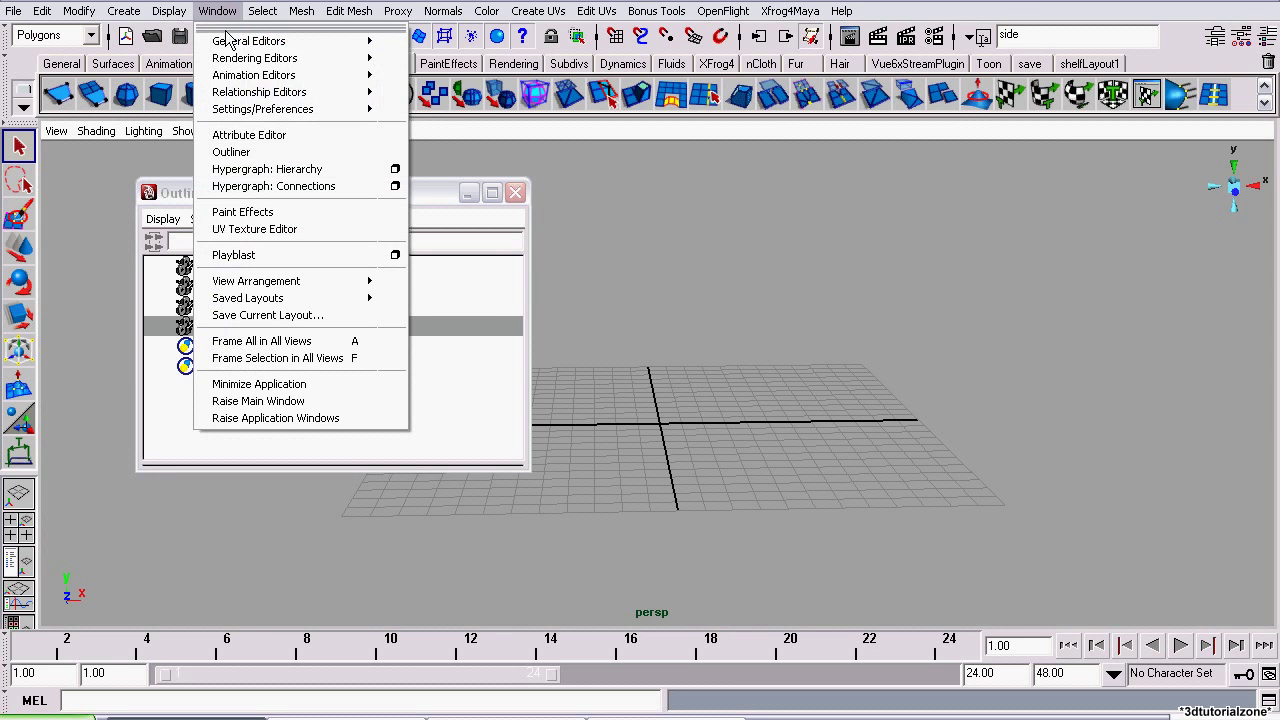
{"action": "left_click", "coordinate": [264, 135]}
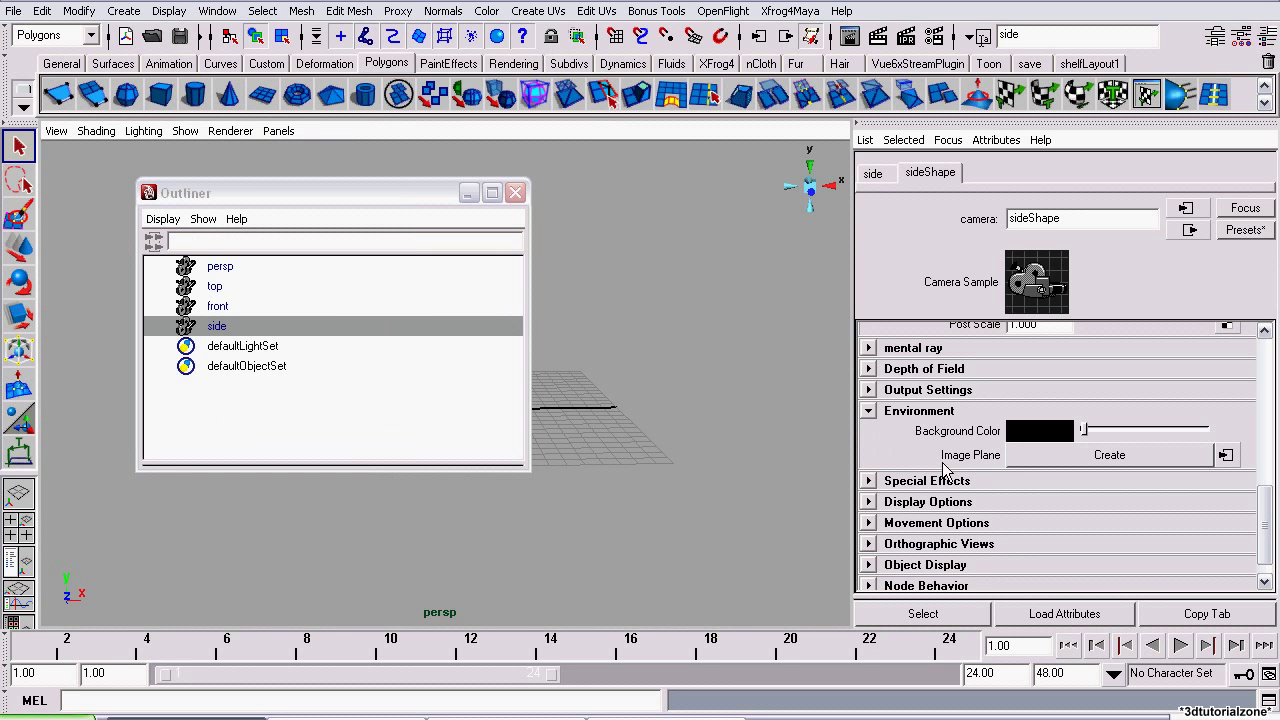
{"action": "left_click", "coordinate": [1072, 462]}
{"action": "left_click_drag", "start_coordinate": [1263, 530], "coordinate": [1256, 396]}
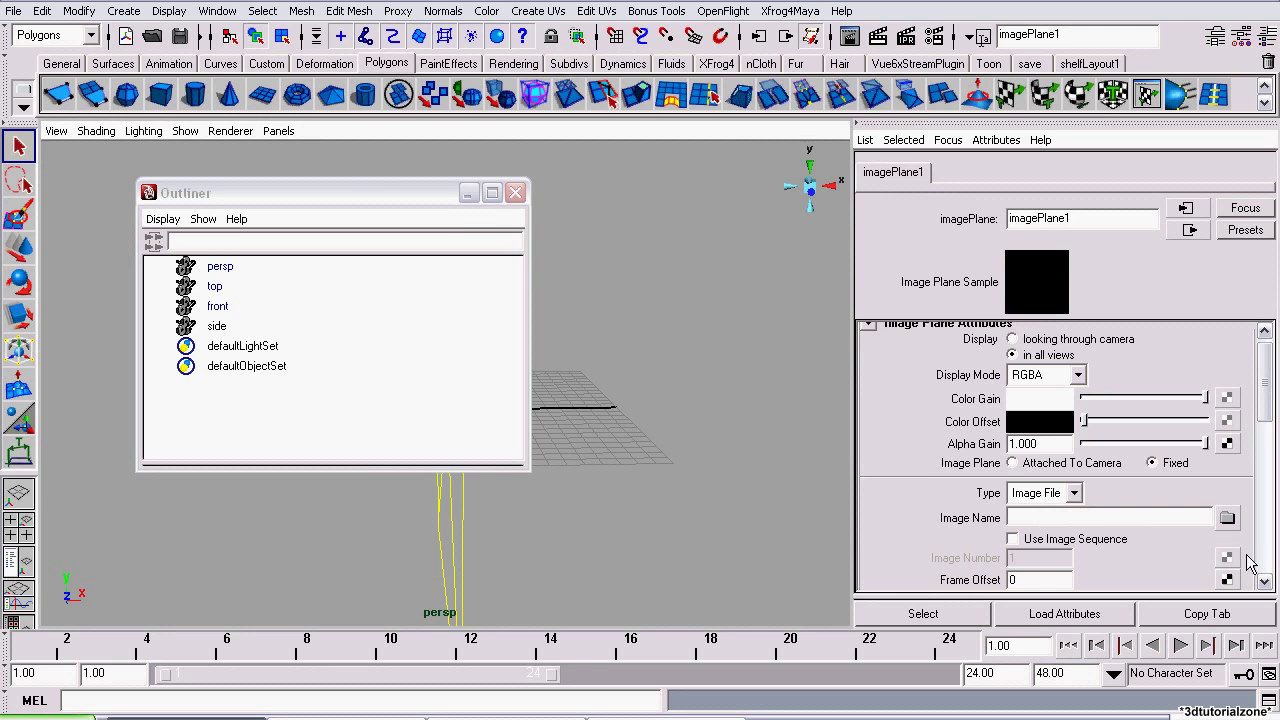
{"action": "left_click", "coordinate": [1227, 518]}
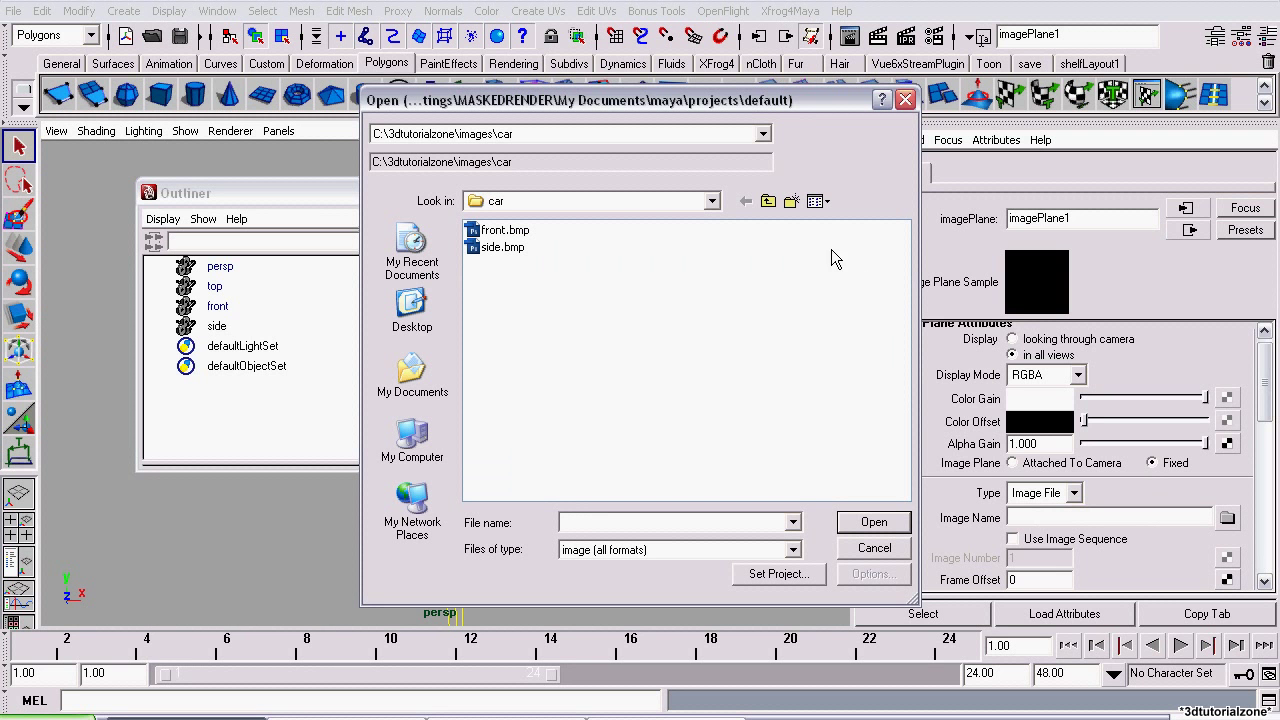
{"action": "left_click", "coordinate": [490, 249]}
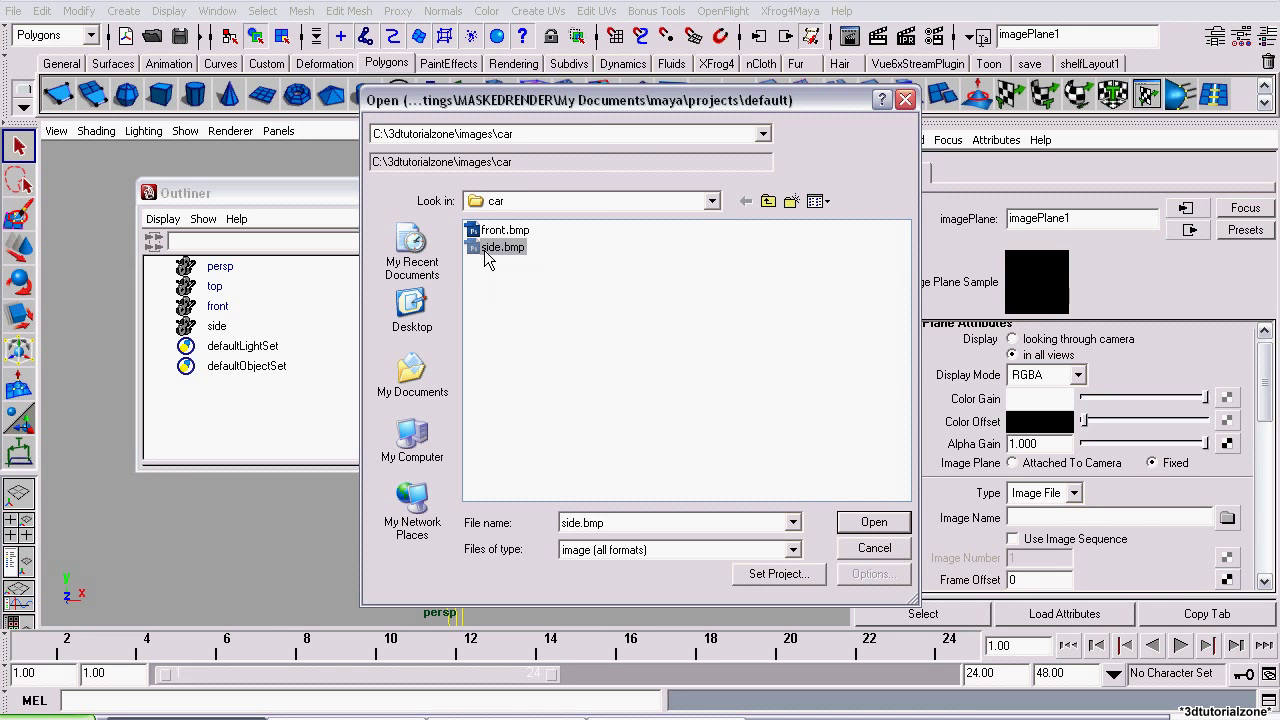
{"action": "left_click", "coordinate": [872, 524]}
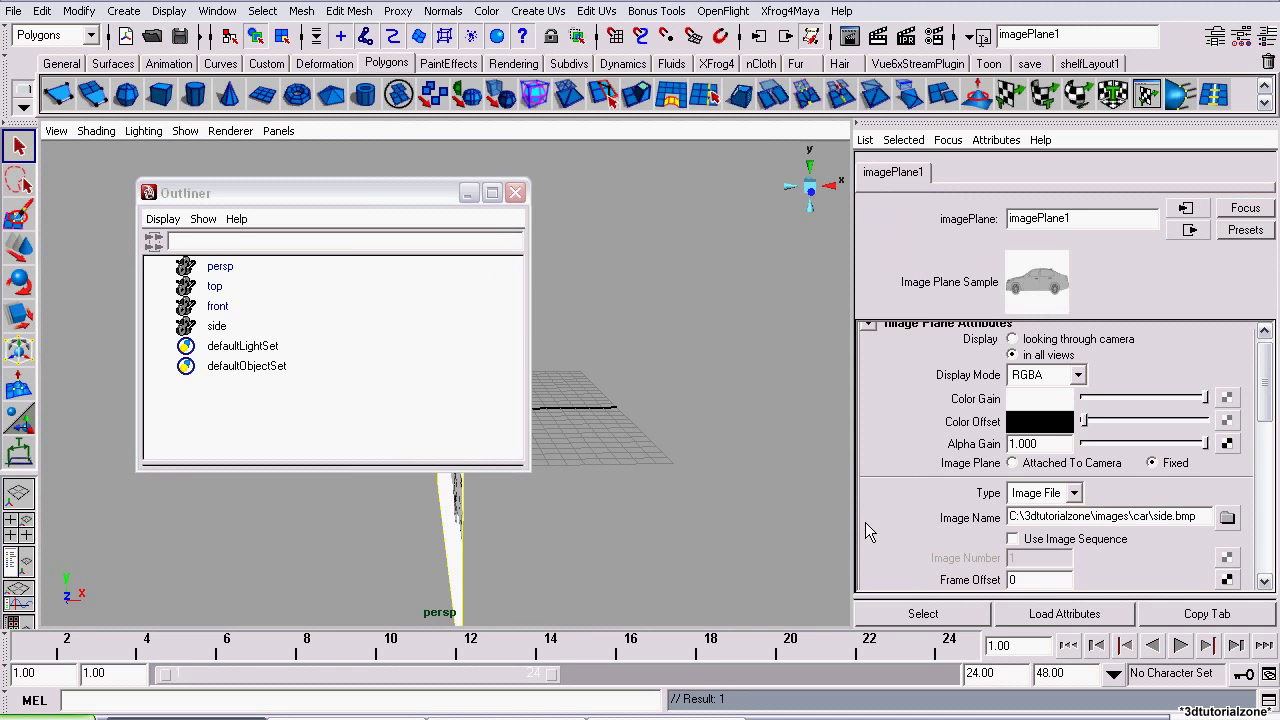
Close the Outliner and Attribute Editor, return to four views, and preview front.bmp.
{"action": "left_click", "coordinate": [517, 194]}
{"action": "left_click_drag", "start_coordinate": [626, 353], "coordinate": [697, 418], "text": "alt"}
{"action": "left_click", "coordinate": [677, 373]}
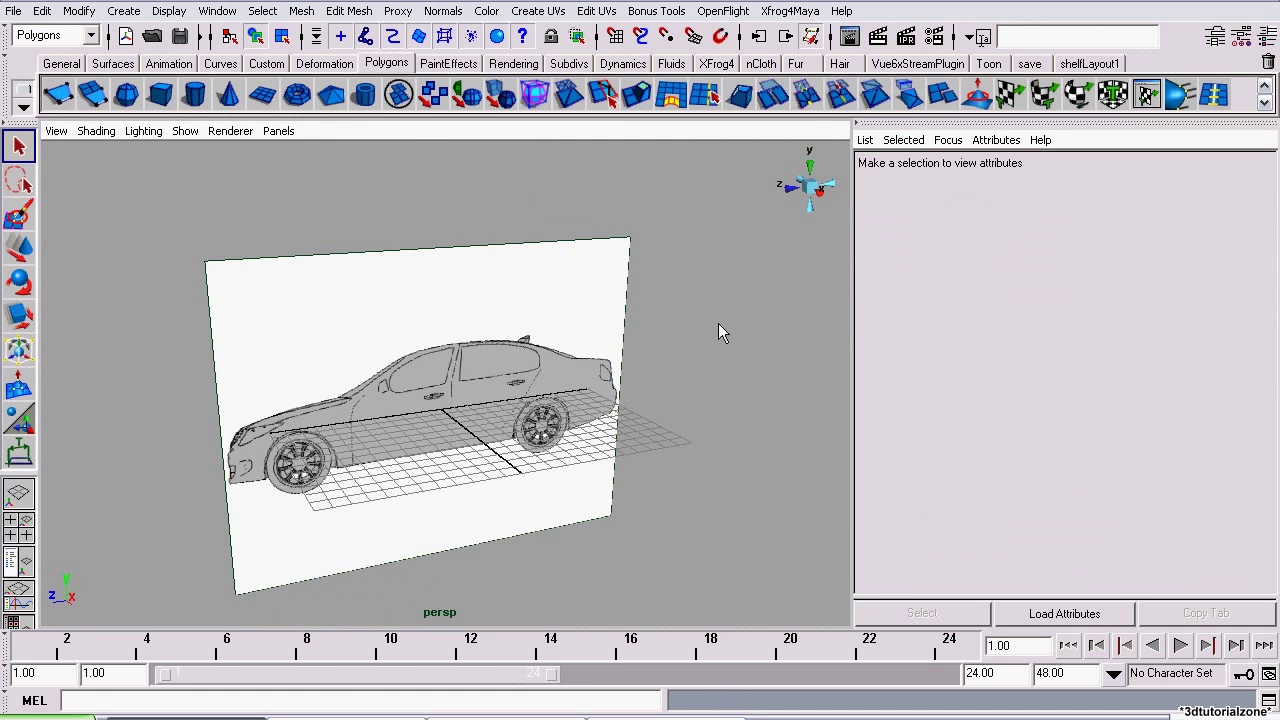
{"action": "key", "text": "ctrl+a"}
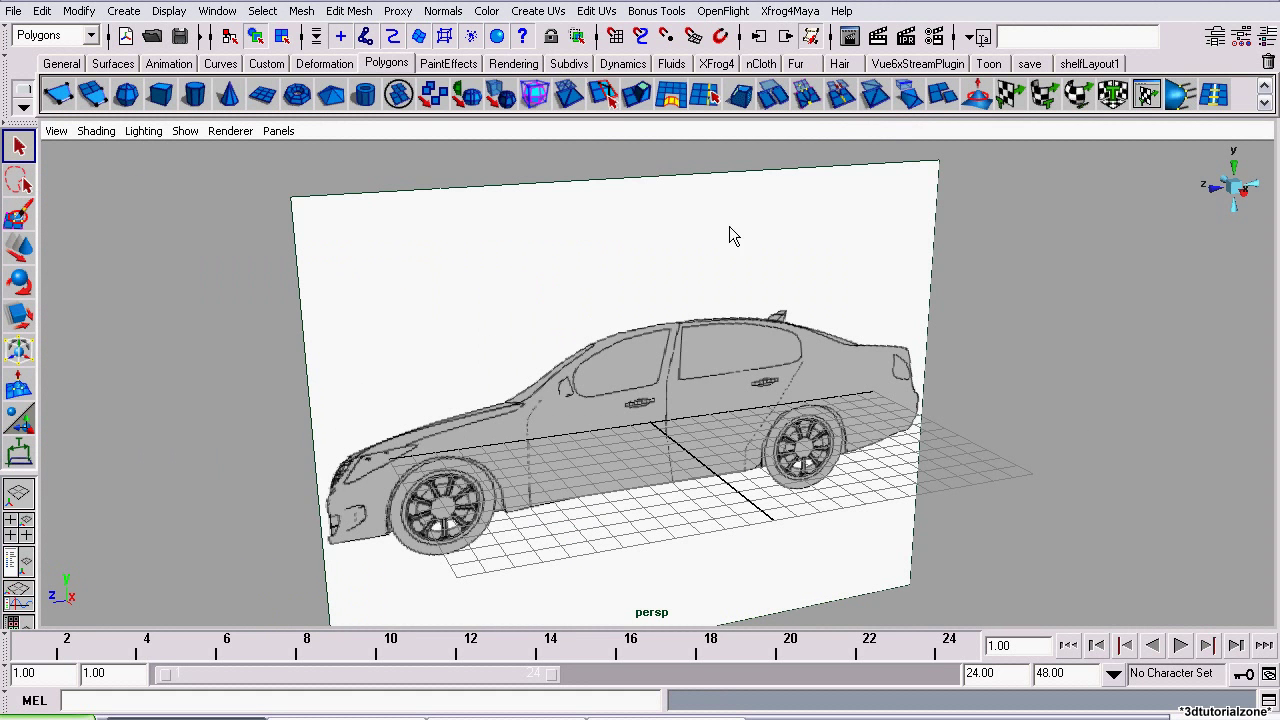
{"action": "left_click", "coordinate": [14, 527]}
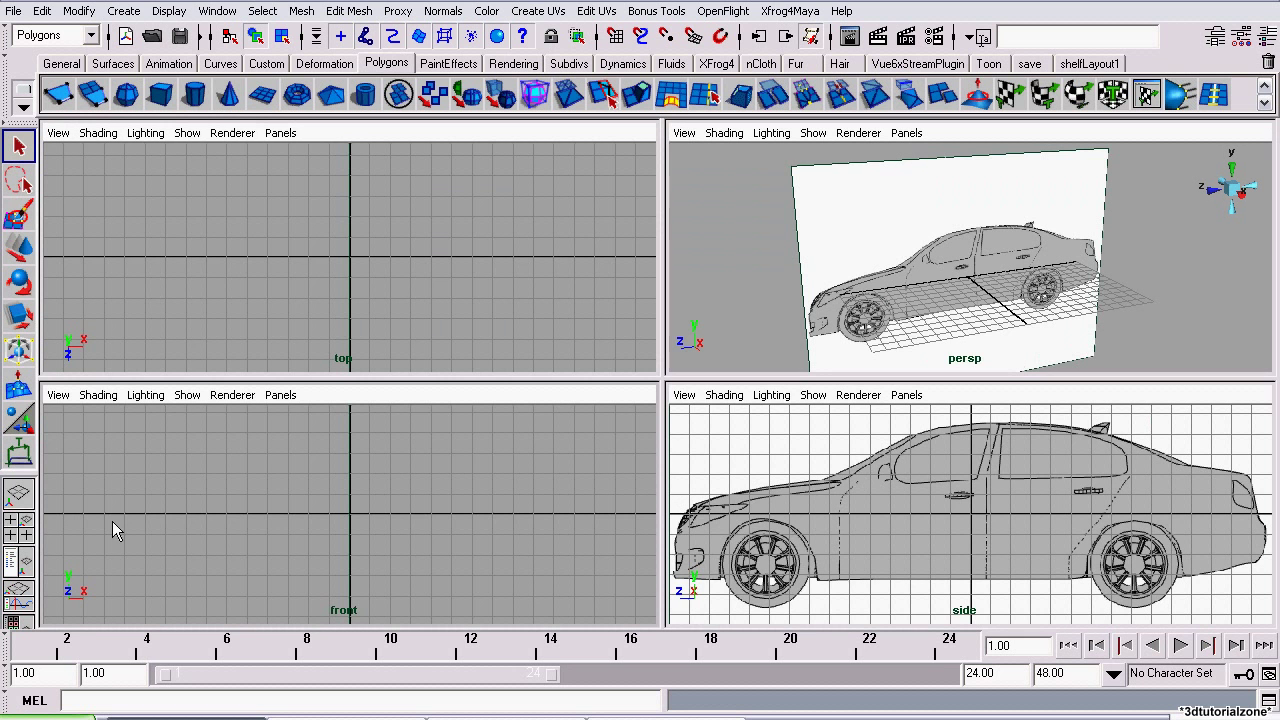
{"action": "key", "text": "alt+Tab"}
{"action": "left_click", "coordinate": [244, 605]}
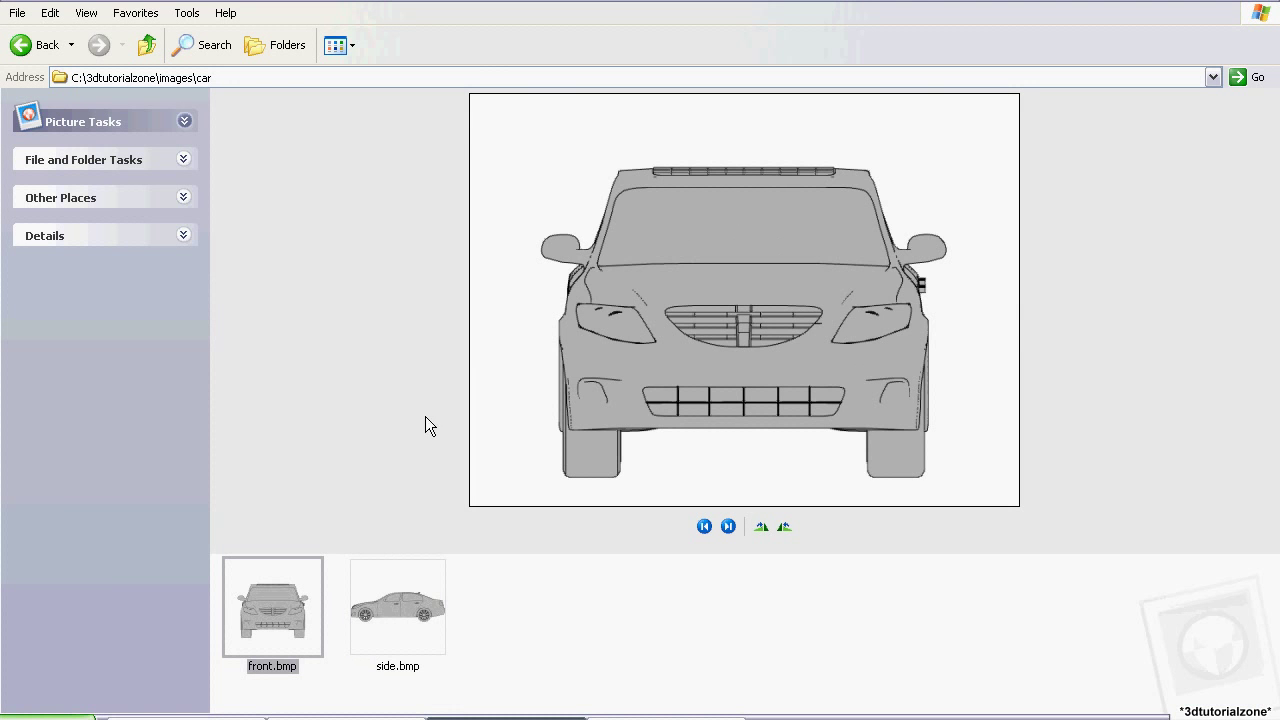
{"action": "key", "text": "alt+Tab"}
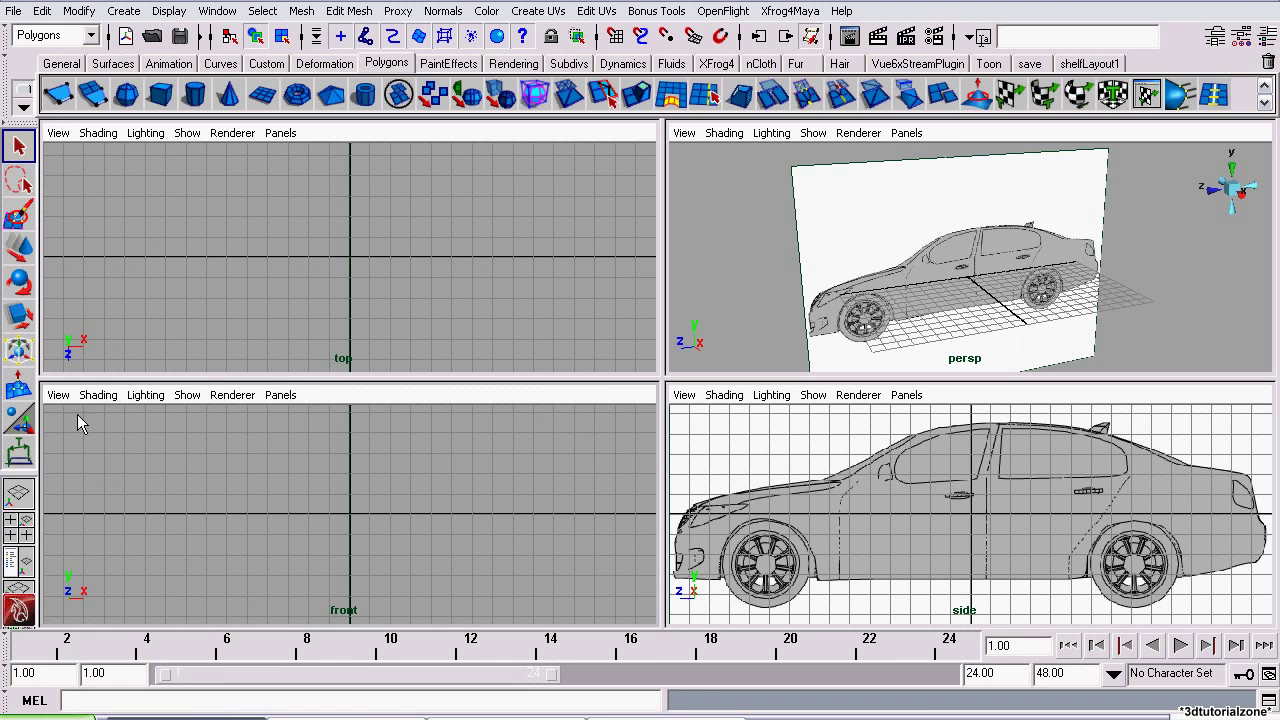
Import front.bmp as the front view's image plane and zoom out.
{"action": "left_click", "coordinate": [58, 394]}
{"action": "mouse_move", "coordinate": [145, 674]}
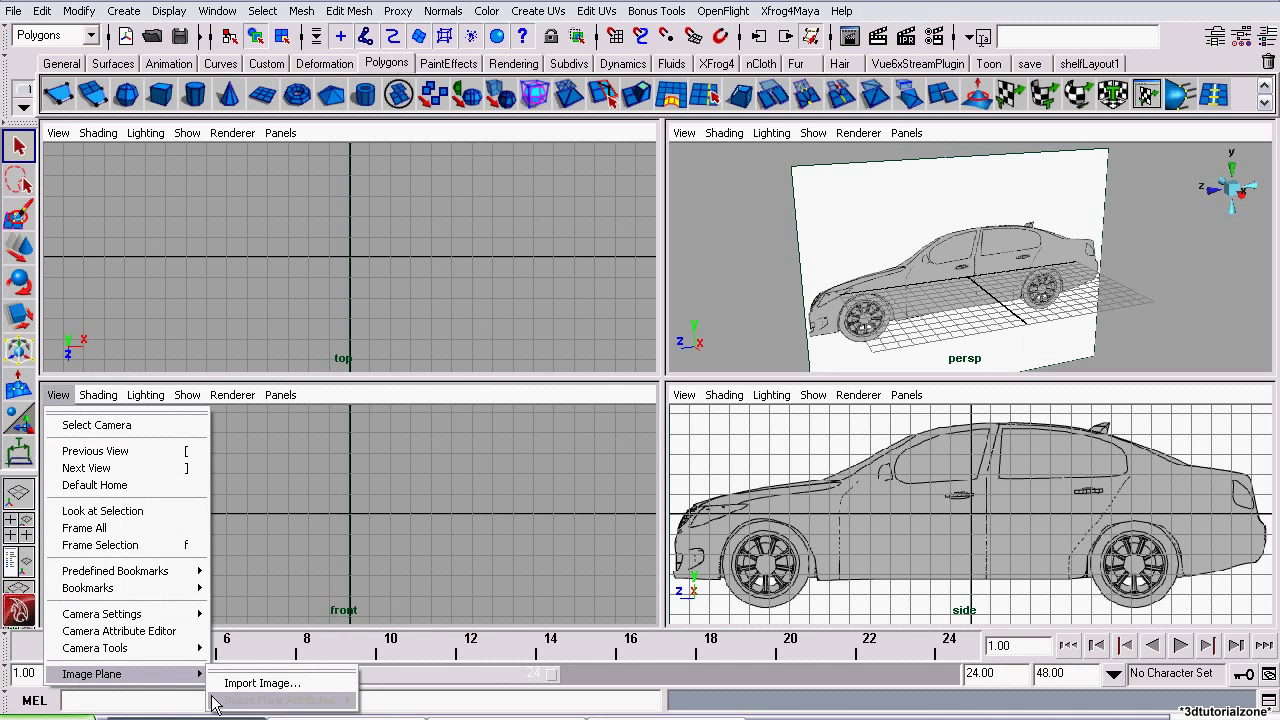
{"action": "left_click", "coordinate": [245, 684]}
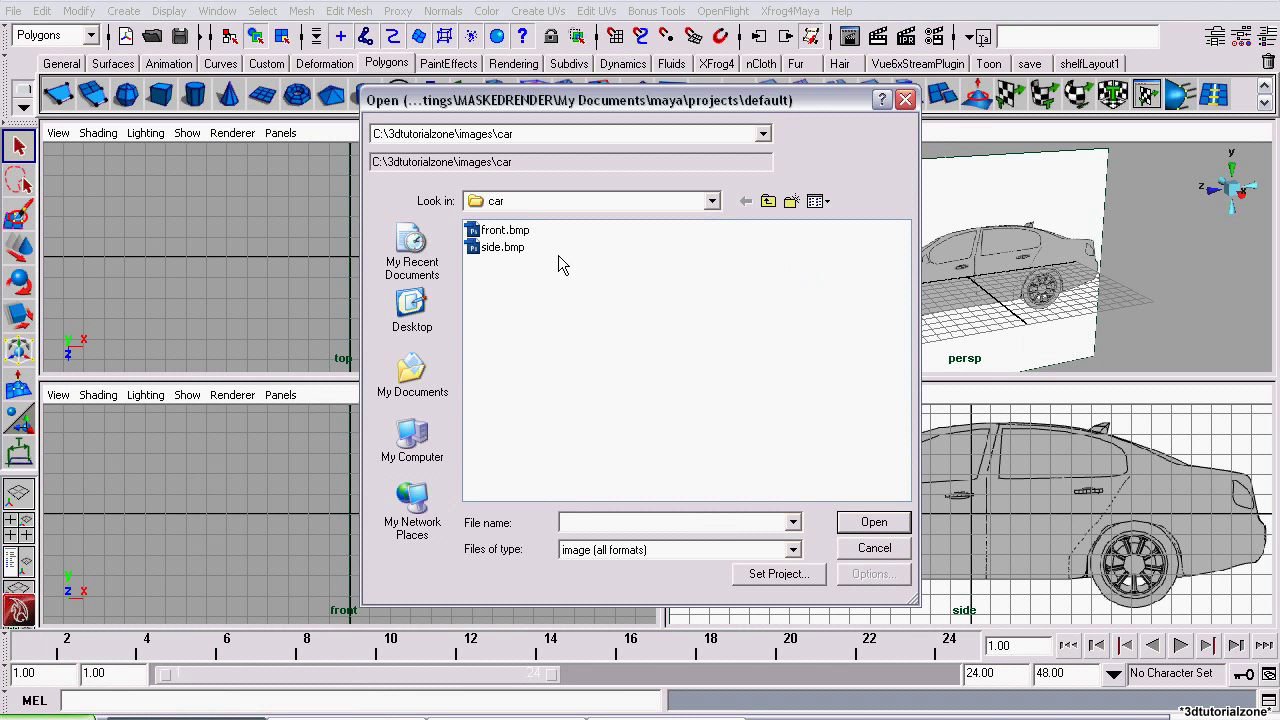
{"action": "left_click", "coordinate": [505, 230]}
{"action": "left_click", "coordinate": [874, 522]}
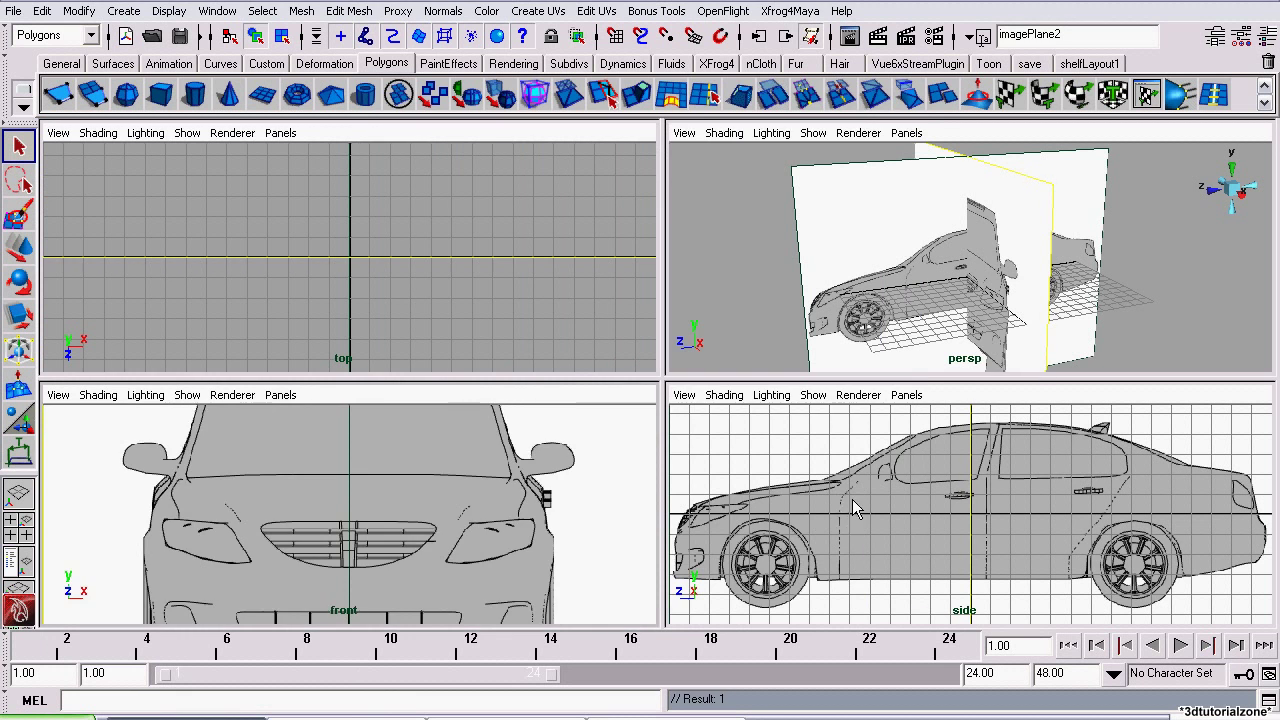
{"action": "scroll", "coordinate": [386, 502], "scroll_direction": "down", "scroll_amount": 3}
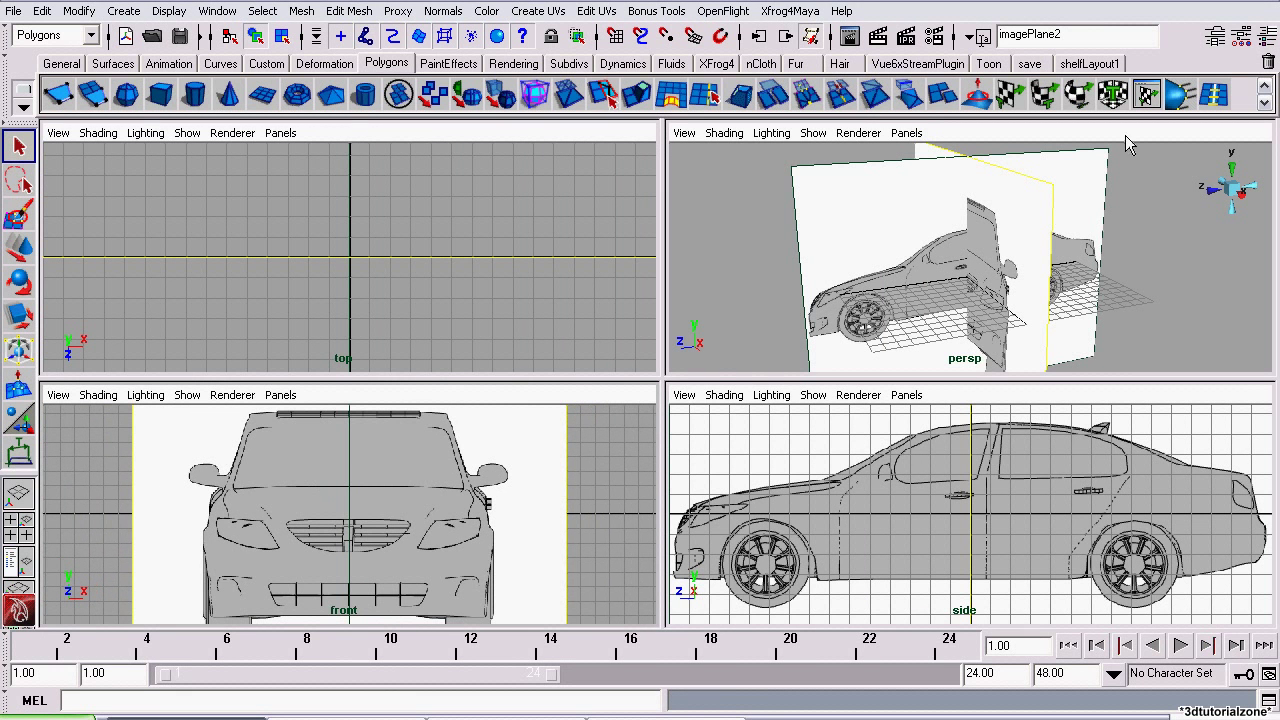
Maximize persp and show imagePlane2's Placement Extras: center 0, 0, 0, width and height 30.
{"action": "key", "text": "space"}
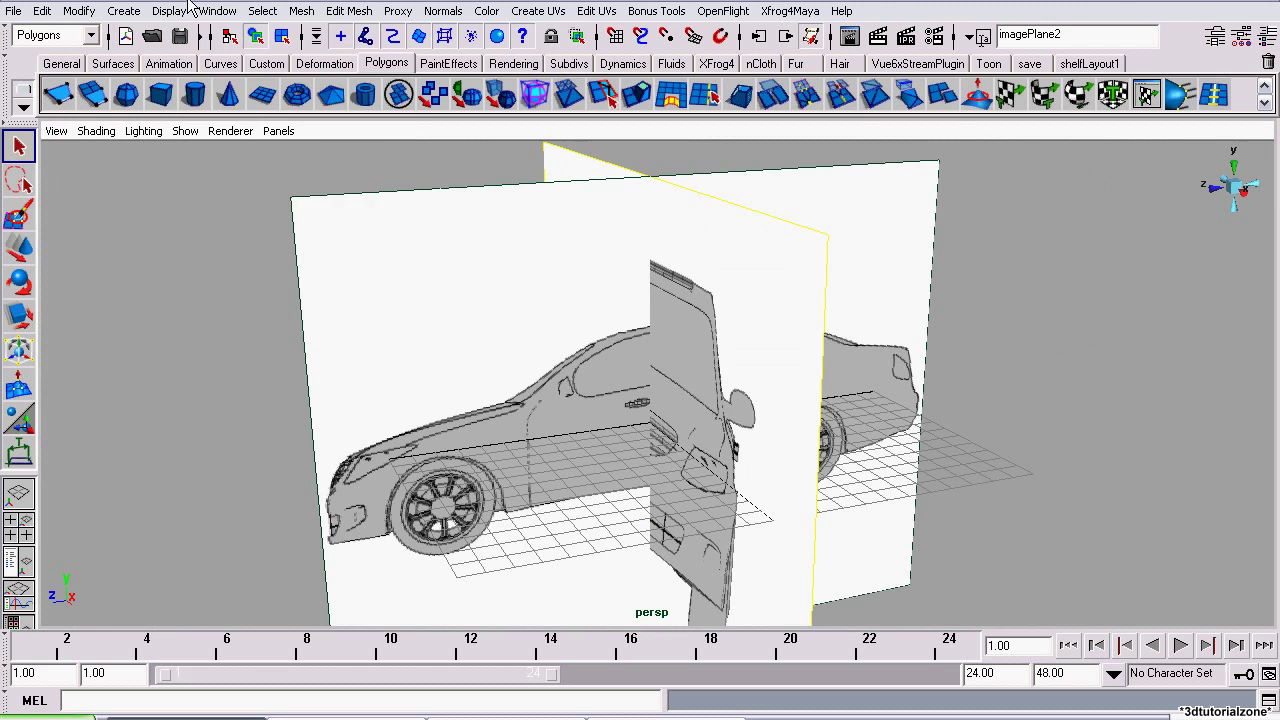
{"action": "left_click", "coordinate": [217, 11]}
{"action": "left_click", "coordinate": [249, 135]}
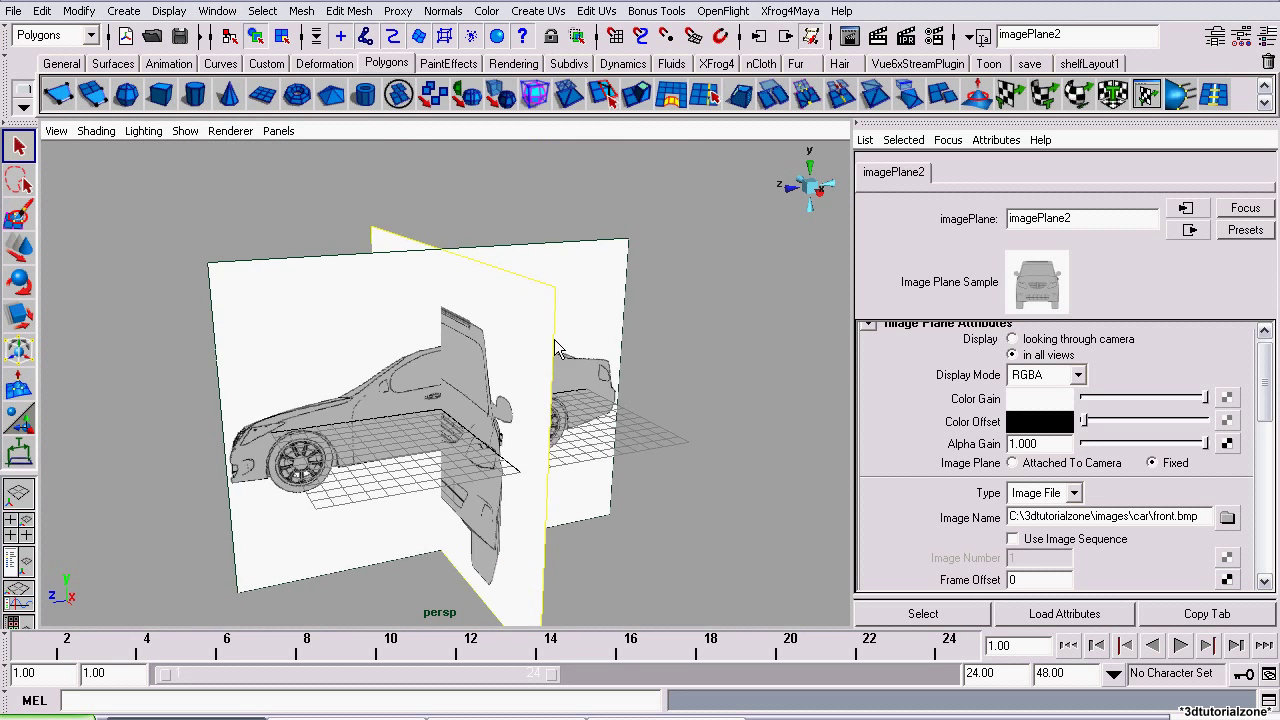
{"action": "left_click_drag", "start_coordinate": [470, 400], "coordinate": [548, 388], "text": "alt"}
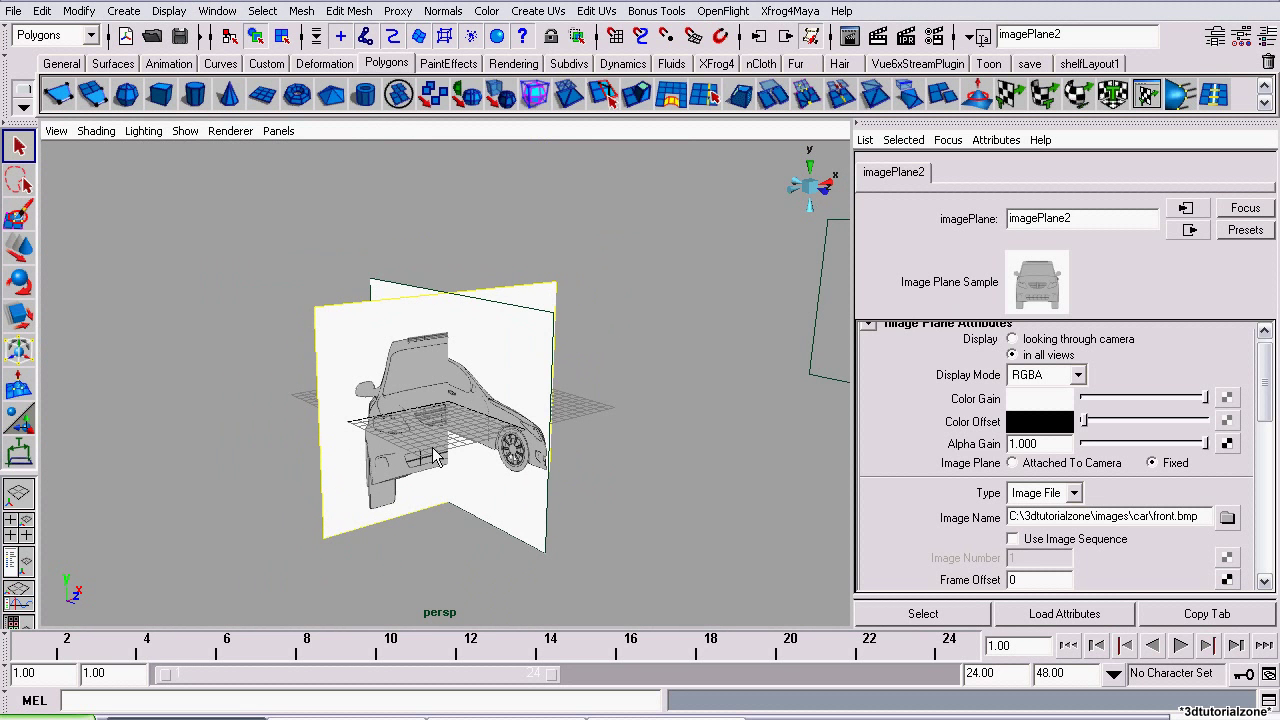
{"action": "left_click_drag", "start_coordinate": [434, 448], "coordinate": [458, 423], "text": "alt"}
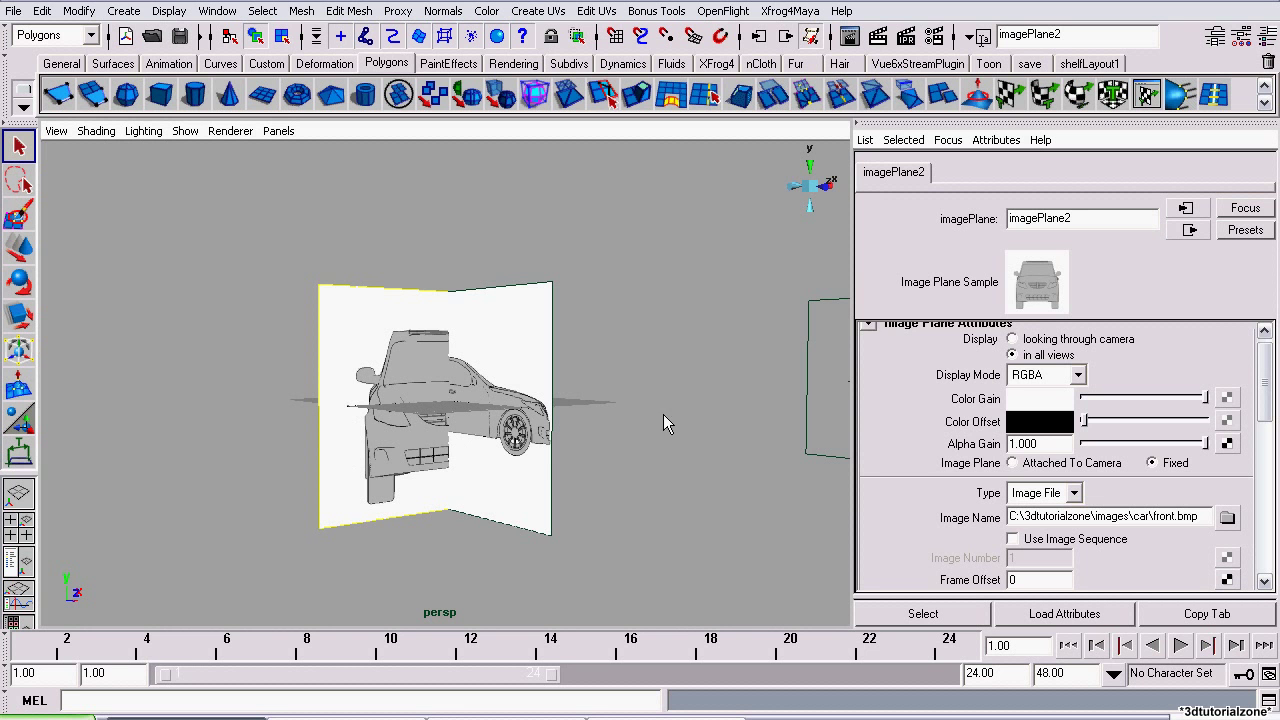
{"action": "left_click_drag", "start_coordinate": [697, 331], "coordinate": [610, 340], "text": "alt"}
{"action": "left_click_drag", "start_coordinate": [1257, 395], "coordinate": [1248, 540]}
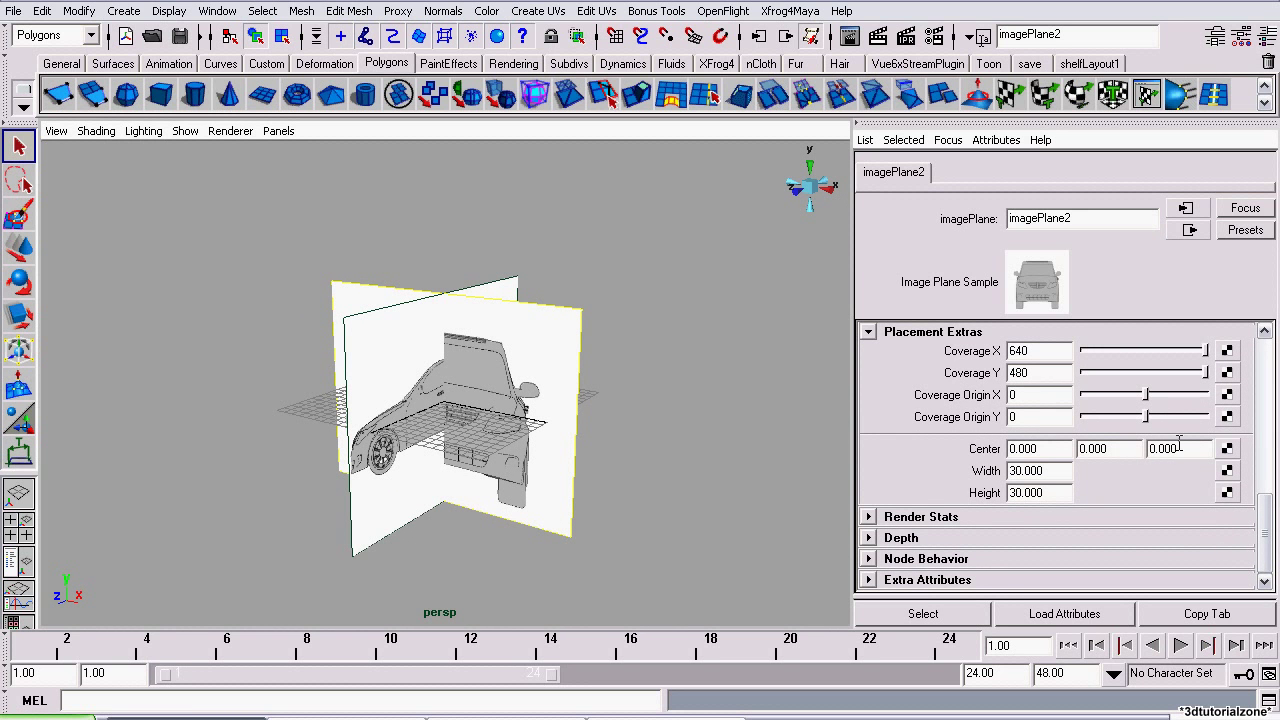
Switch back to the plain selection tool and move the camera closer to the image planes.
{"action": "left_click", "coordinate": [20, 313]}
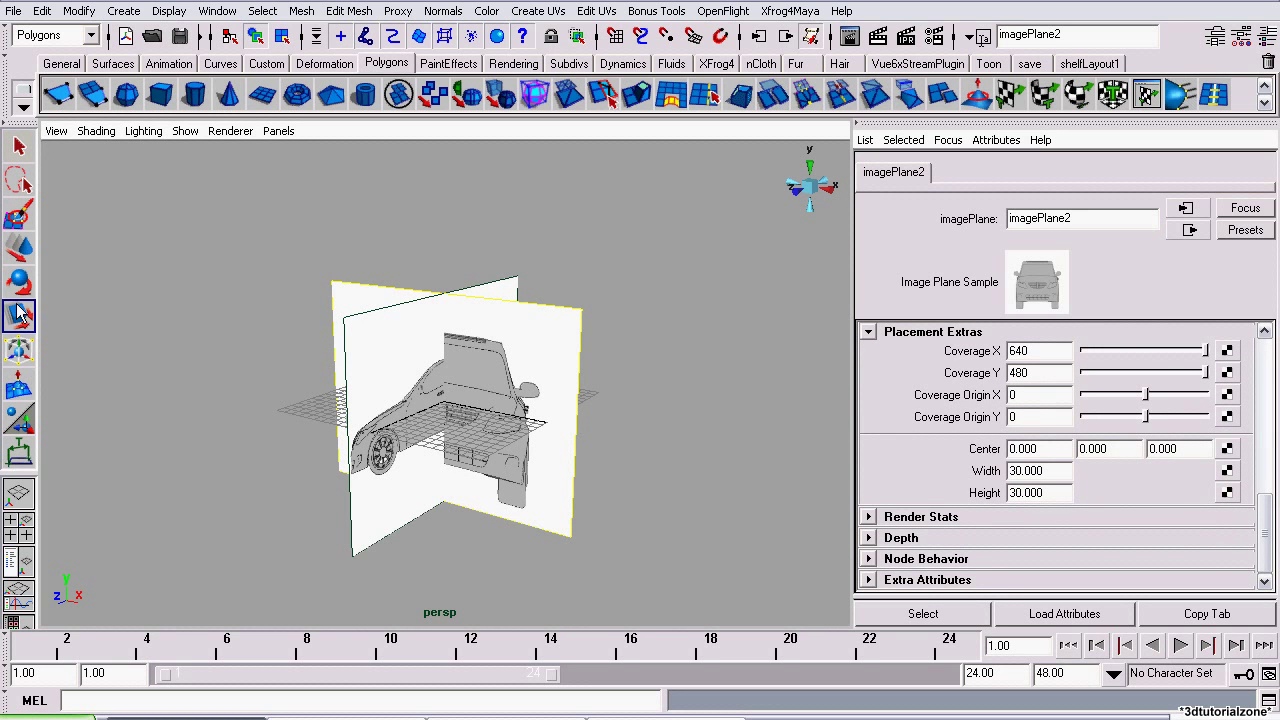
{"action": "left_click", "coordinate": [19, 248]}
{"action": "left_click", "coordinate": [19, 150]}
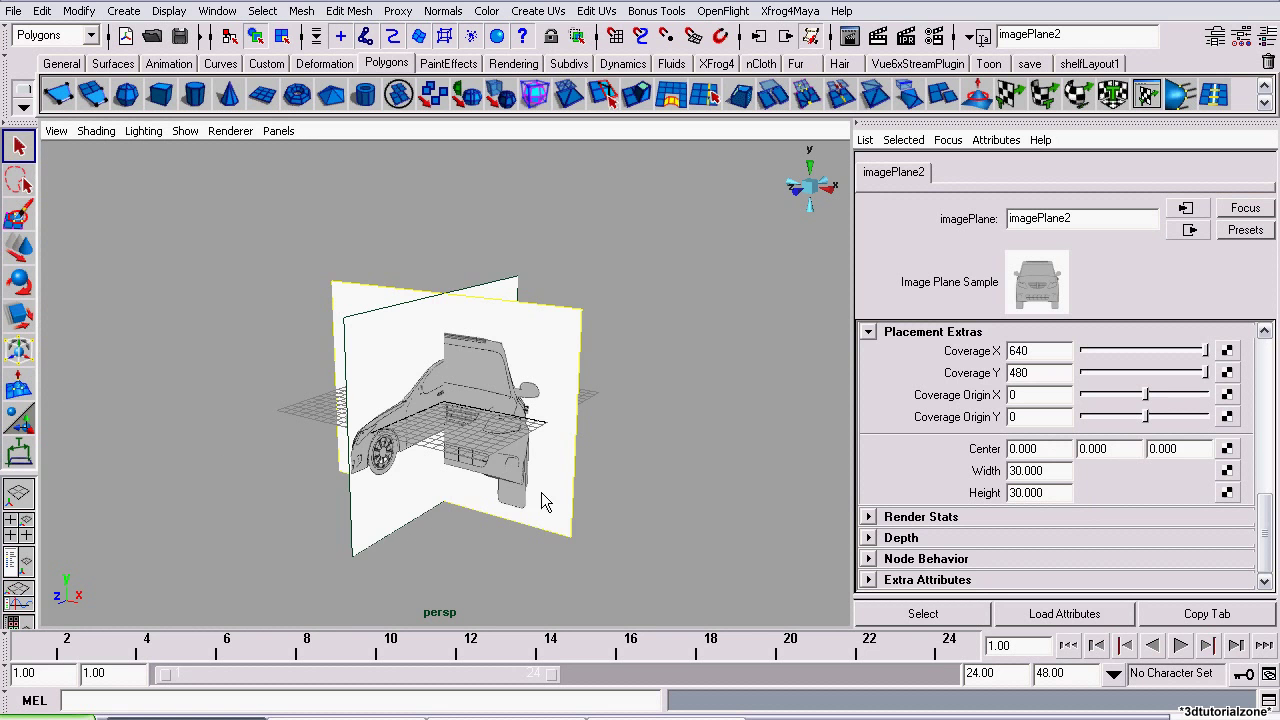
{"action": "left_click_drag", "start_coordinate": [423, 547], "coordinate": [451, 493], "text": "alt"}
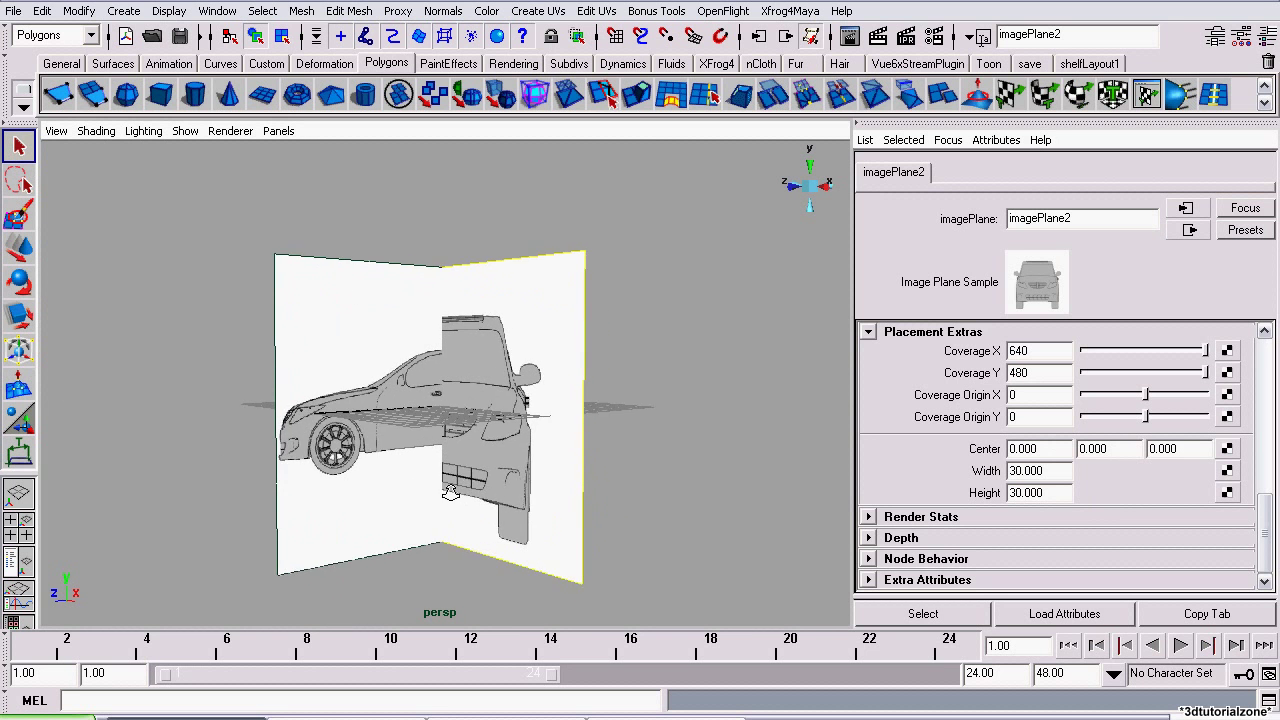
{"action": "right_click_drag", "start_coordinate": [451, 493], "coordinate": [570, 370], "text": "alt"}
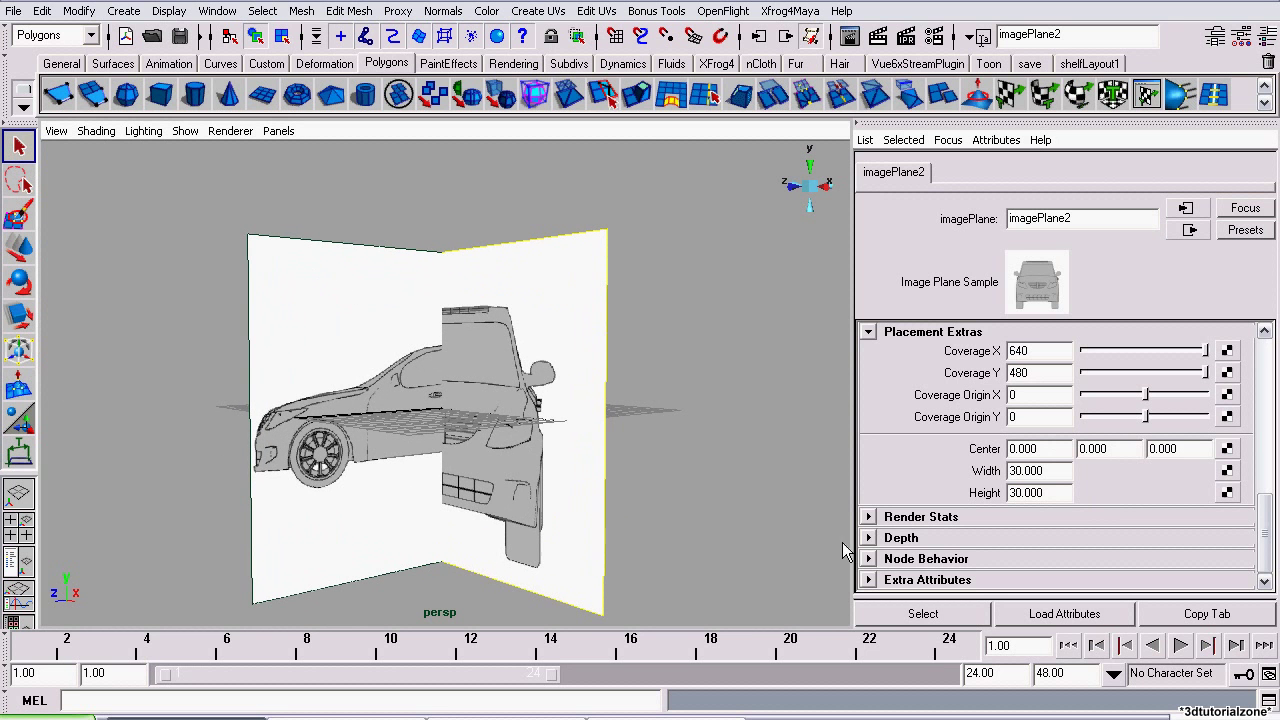
Set imagePlane2's Center Y to 1 and its Width and Height to 15.
{"action": "double_click", "coordinate": [1124, 450]}
{"action": "type", "text": "1"}
{"action": "key", "text": "Return"}
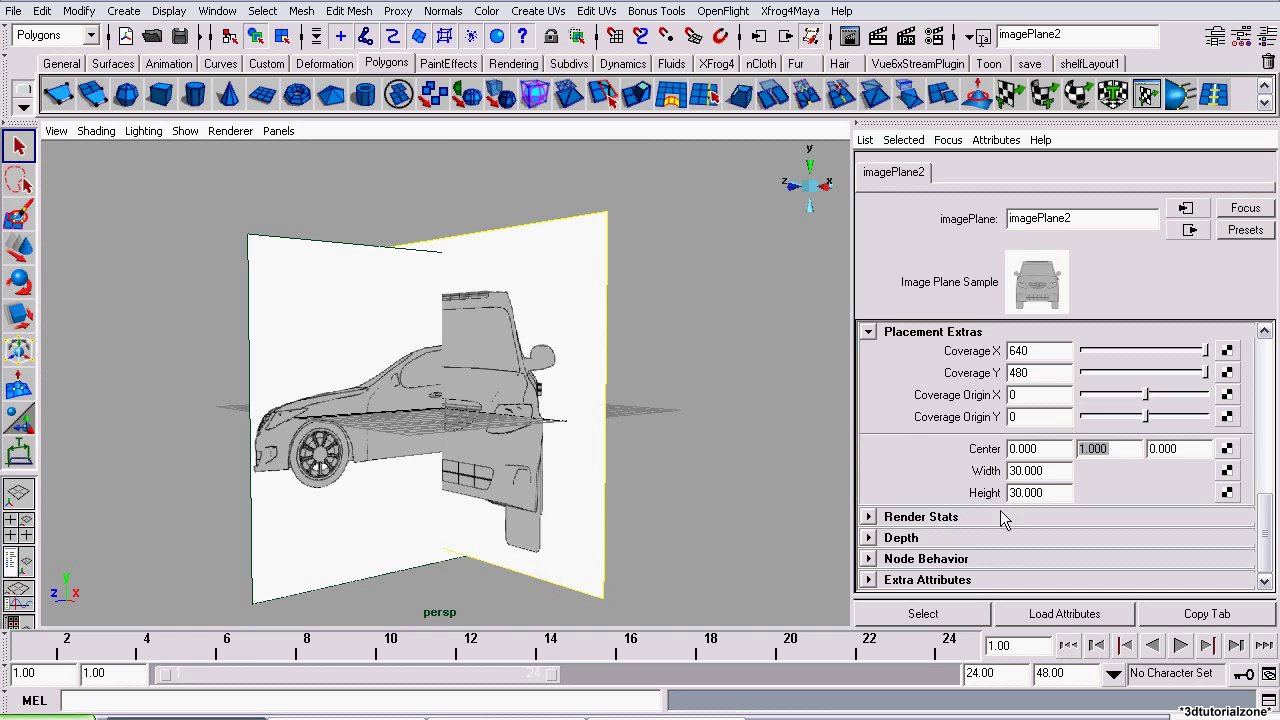
{"action": "double_click", "coordinate": [1030, 470]}
{"action": "type", "text": "15"}
{"action": "key", "text": "Tab"}
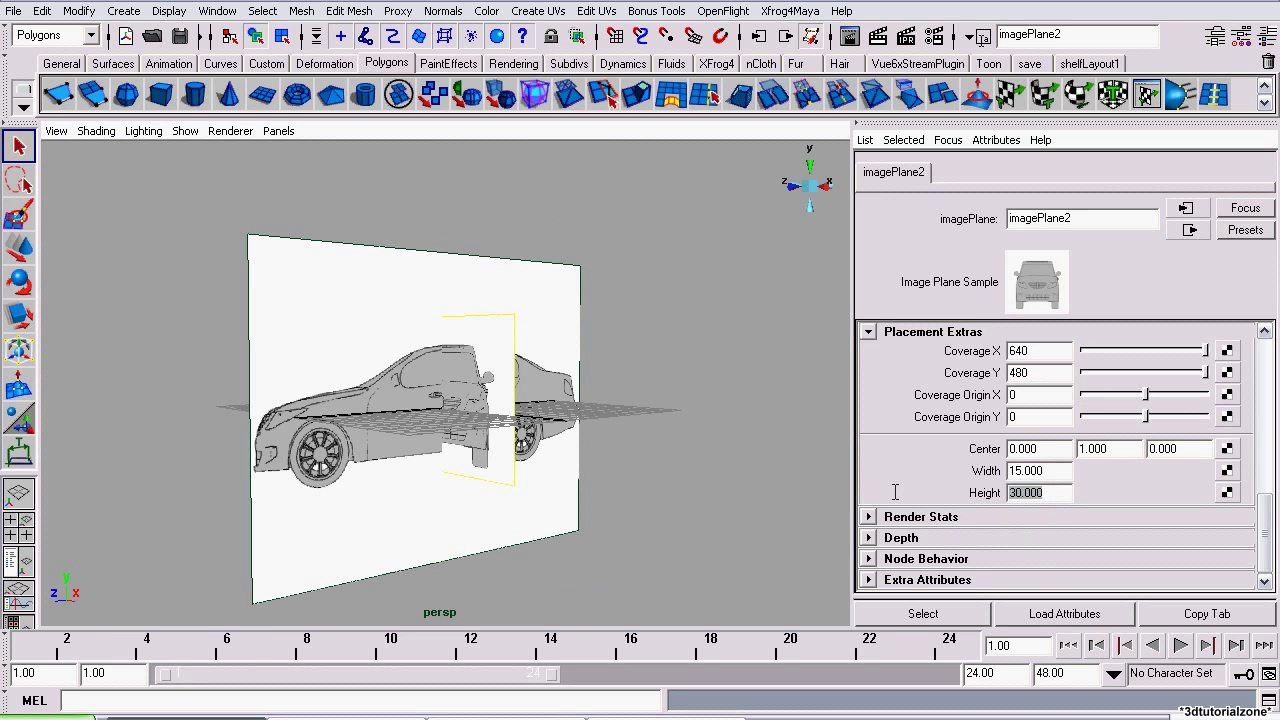
{"action": "type", "text": "15"}
{"action": "key", "text": "Return"}
{"action": "left_click_drag", "start_coordinate": [467, 469], "coordinate": [394, 438], "text": "alt"}
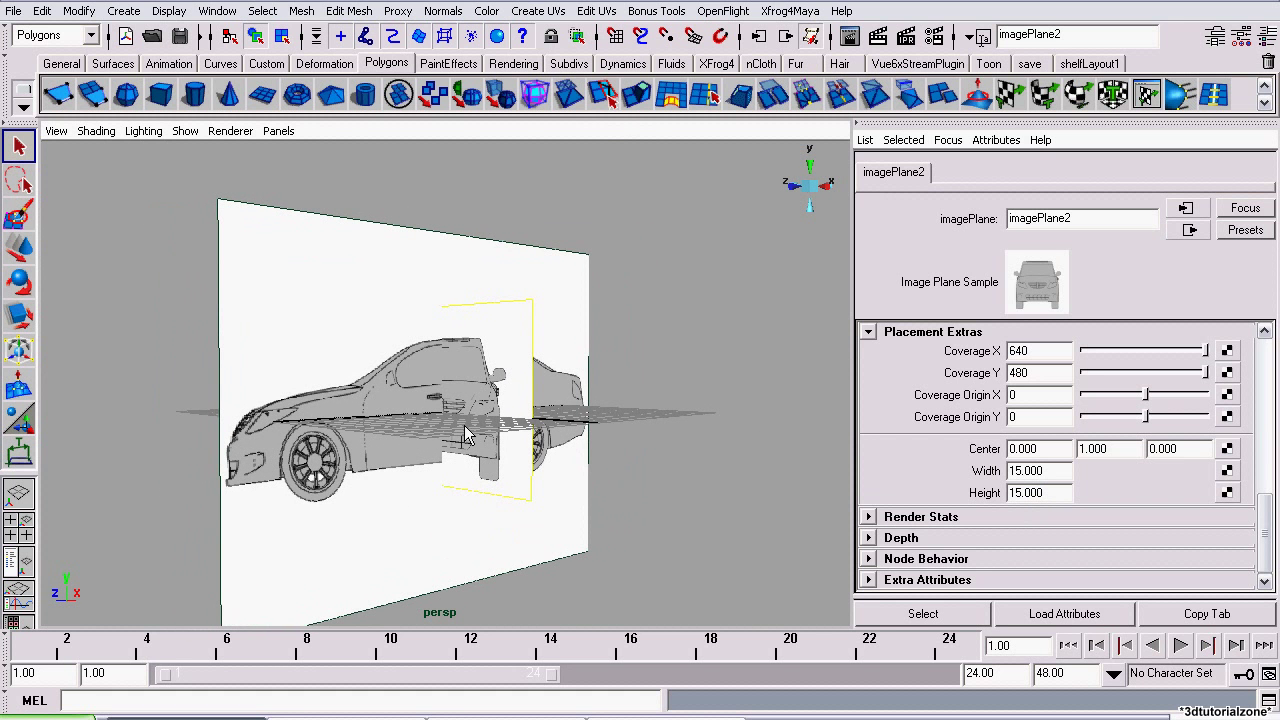
Change imagePlane2 to Center Y 0.5 with Width and Height of 16.
{"action": "left_click", "coordinate": [1110, 449]}
{"action": "type", "text": "0.5"}
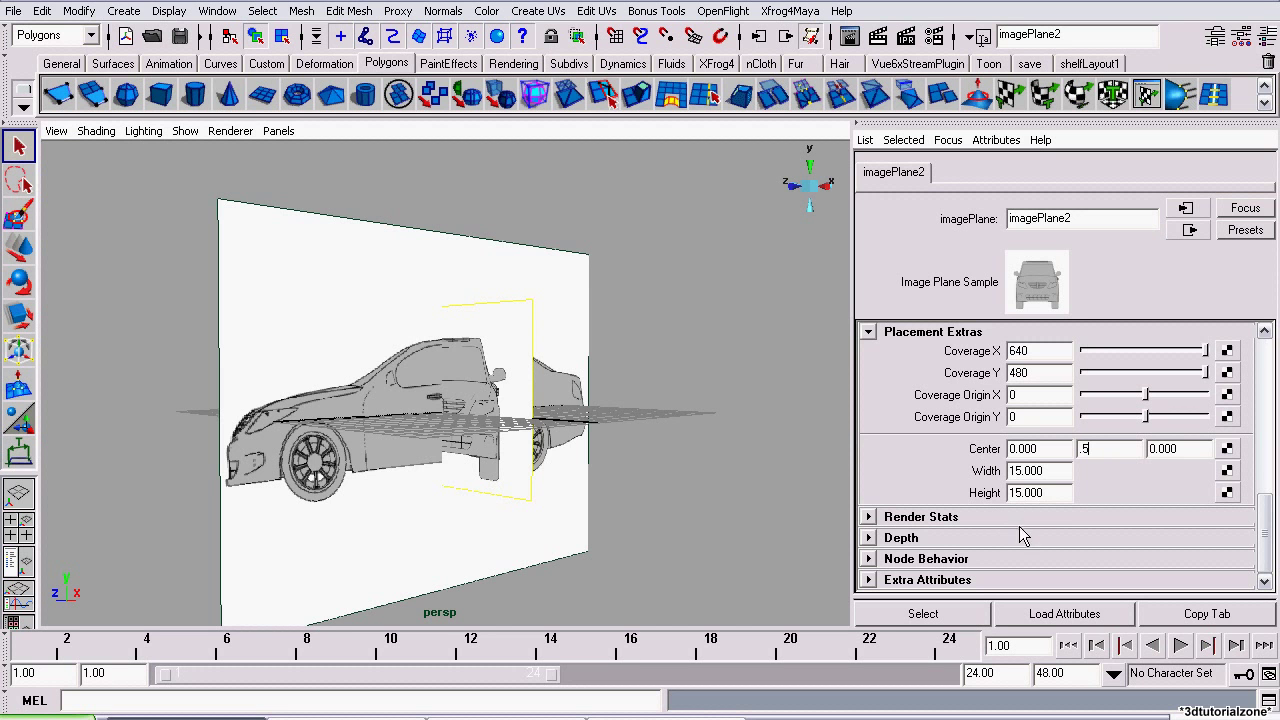
{"action": "key", "text": "Return"}
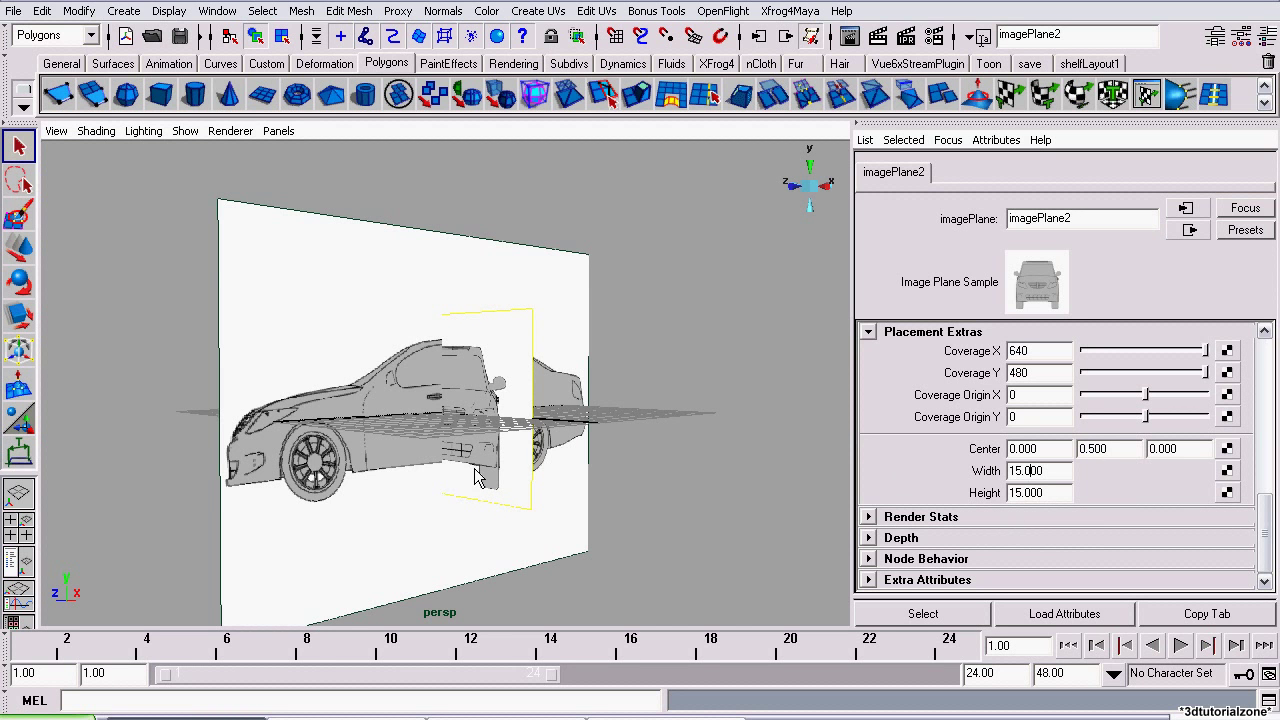
{"action": "left_click_drag", "start_coordinate": [480, 479], "coordinate": [484, 401], "text": "alt"}
{"action": "left_click", "coordinate": [1040, 471]}
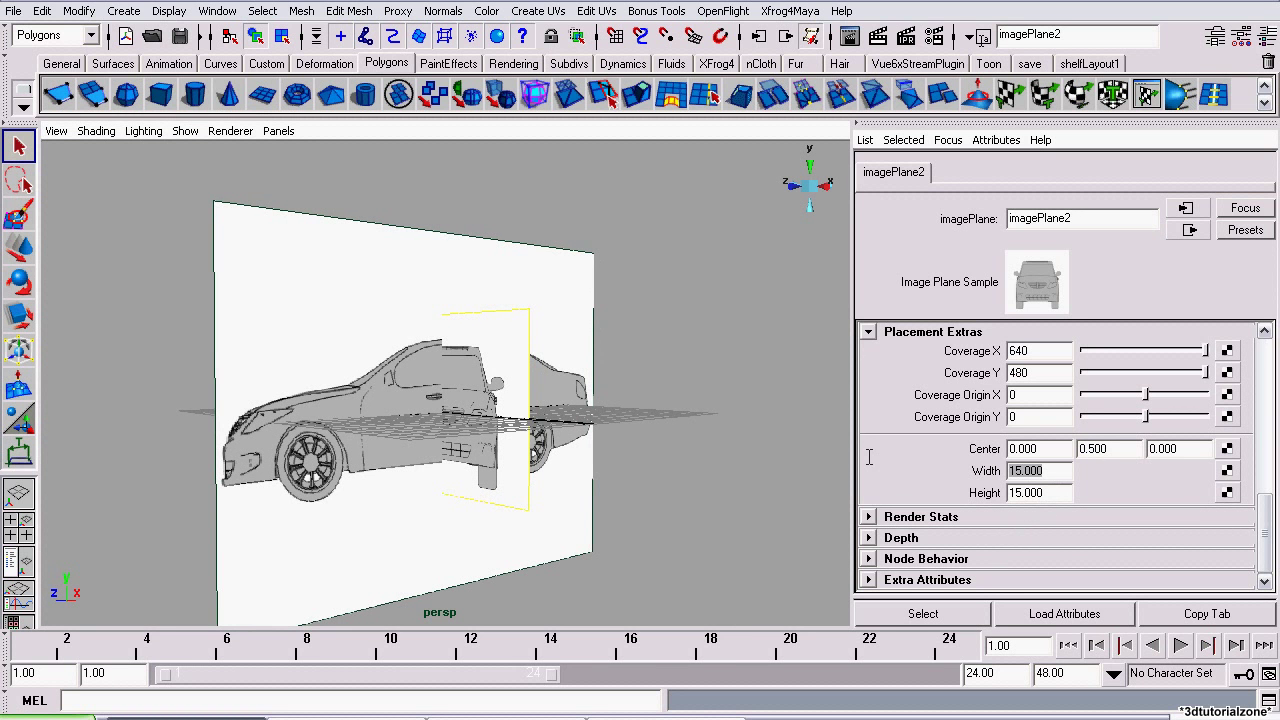
{"action": "type", "text": "16"}
{"action": "key", "text": "Tab"}
{"action": "type", "text": "1"}
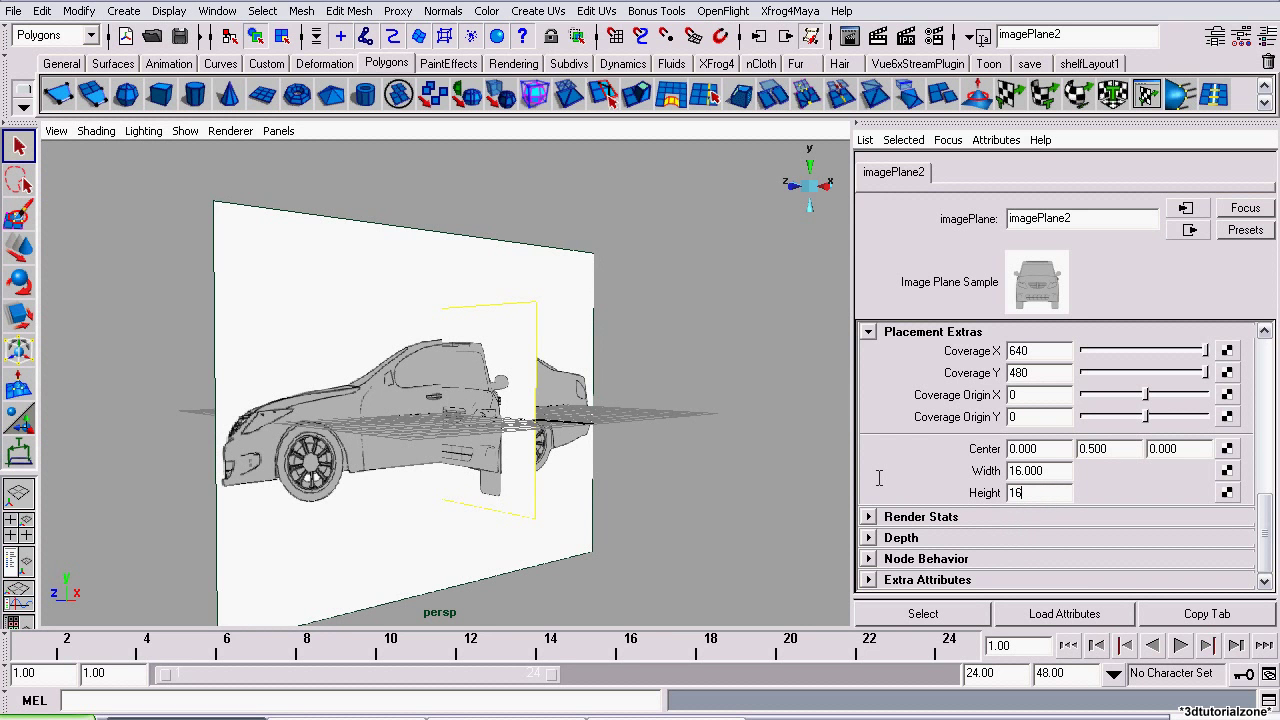
{"action": "type", "text": "6"}
{"action": "key", "text": "Return"}
{"action": "left_click_drag", "start_coordinate": [217, 460], "coordinate": [342, 452], "text": "alt"}
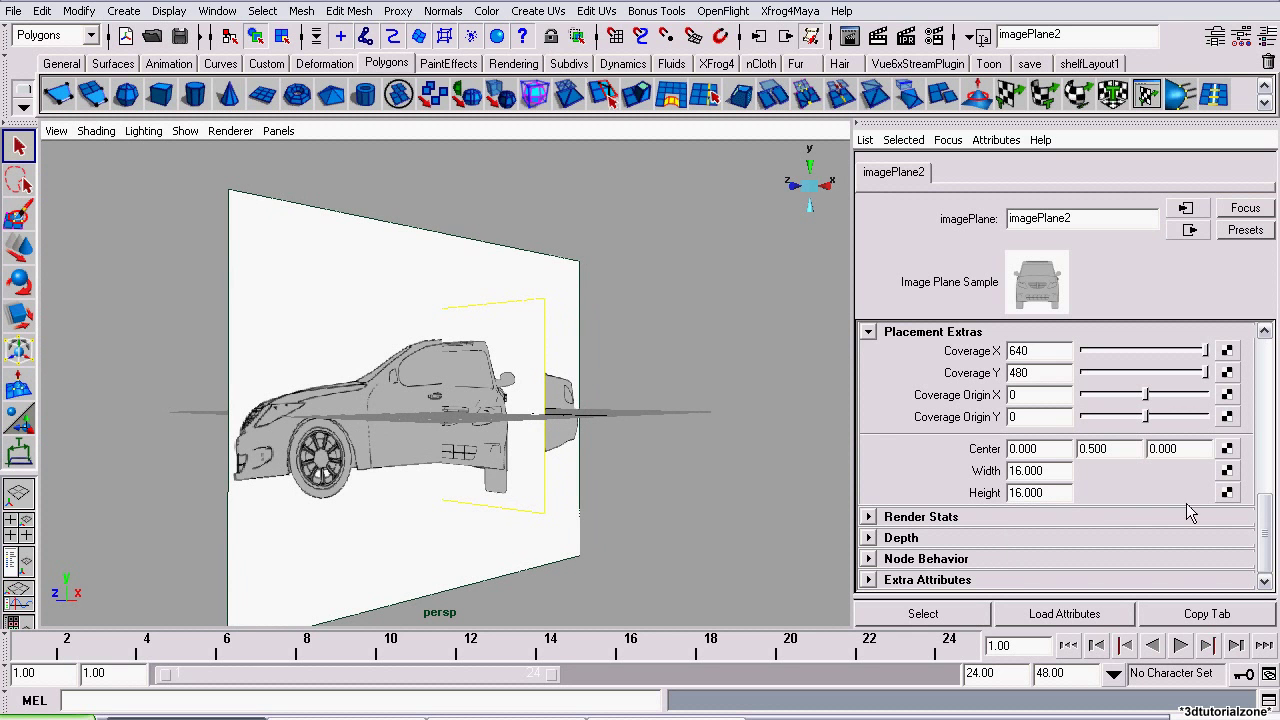
Adjust imagePlane2's Width and Height to 16.5 and its Center Y to 0.55.
{"action": "left_click", "coordinate": [1029, 471]}
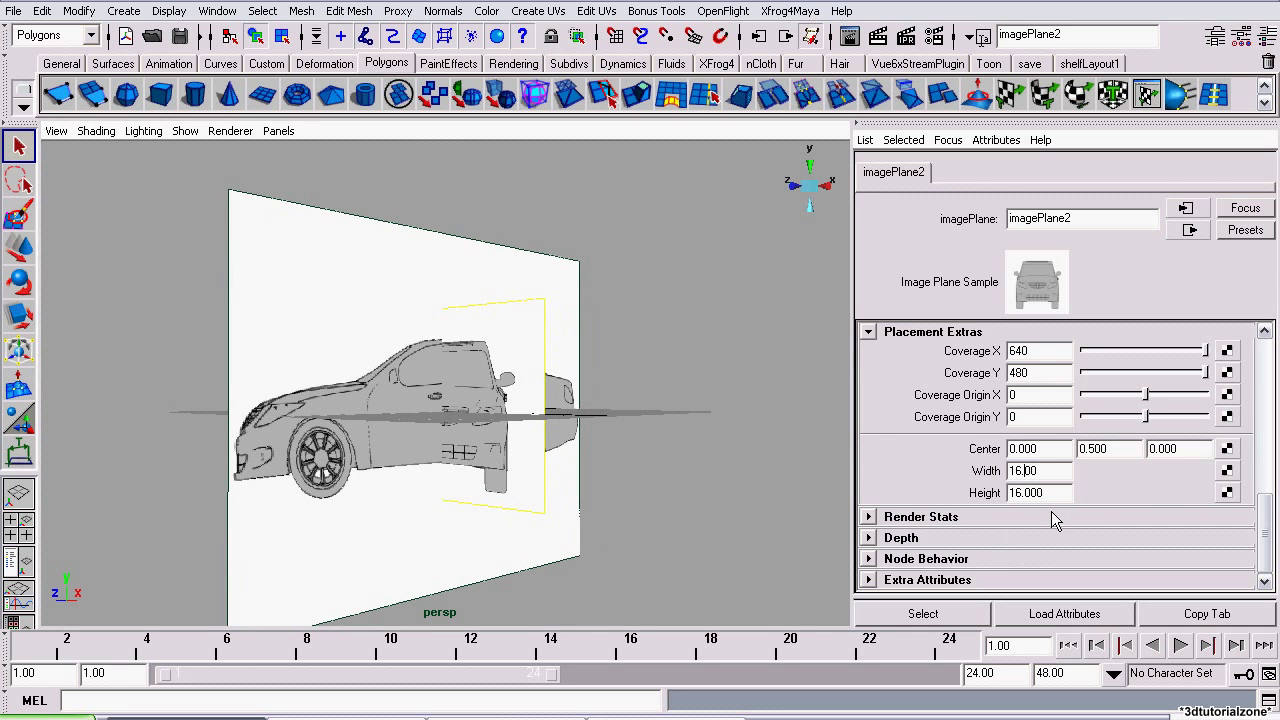
{"action": "key", "text": "BackSpace"}
{"action": "type", "text": "5"}
{"action": "key", "text": "Tab"}
{"action": "left_click", "coordinate": [1029, 493]}
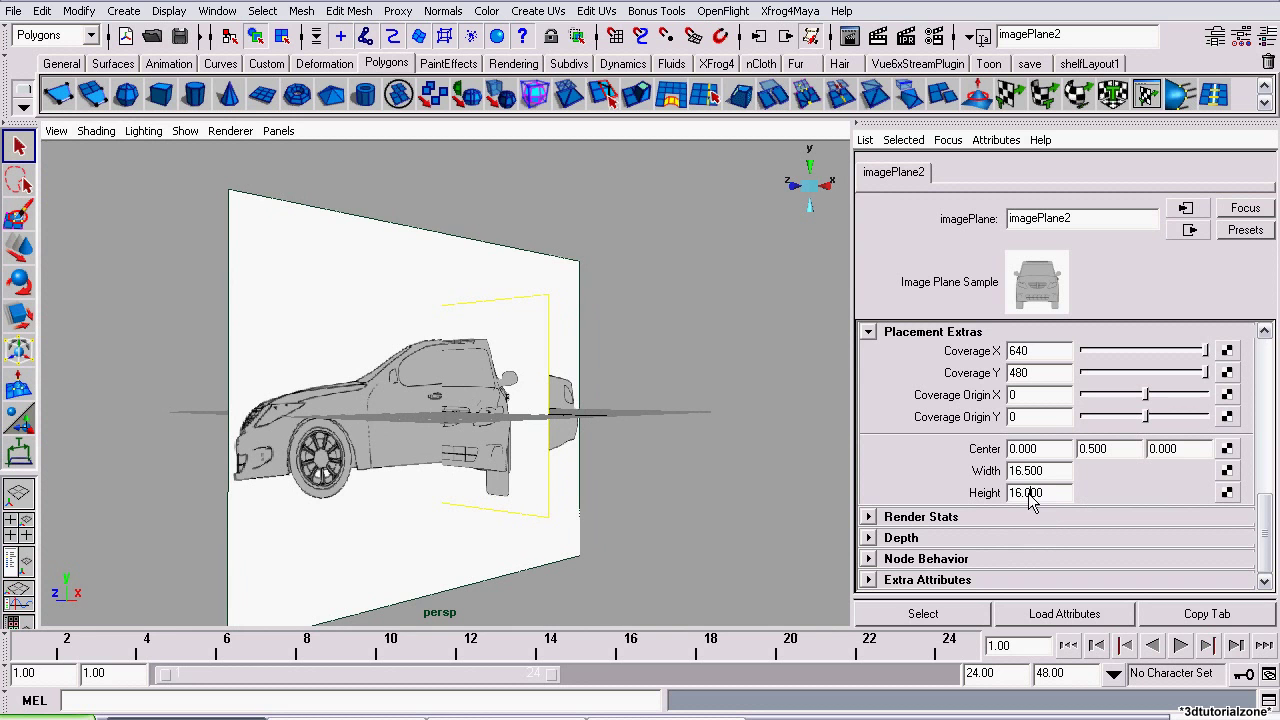
{"action": "type", "text": "5"}
{"action": "key", "text": "Return"}
{"action": "left_click", "coordinate": [1096, 449]}
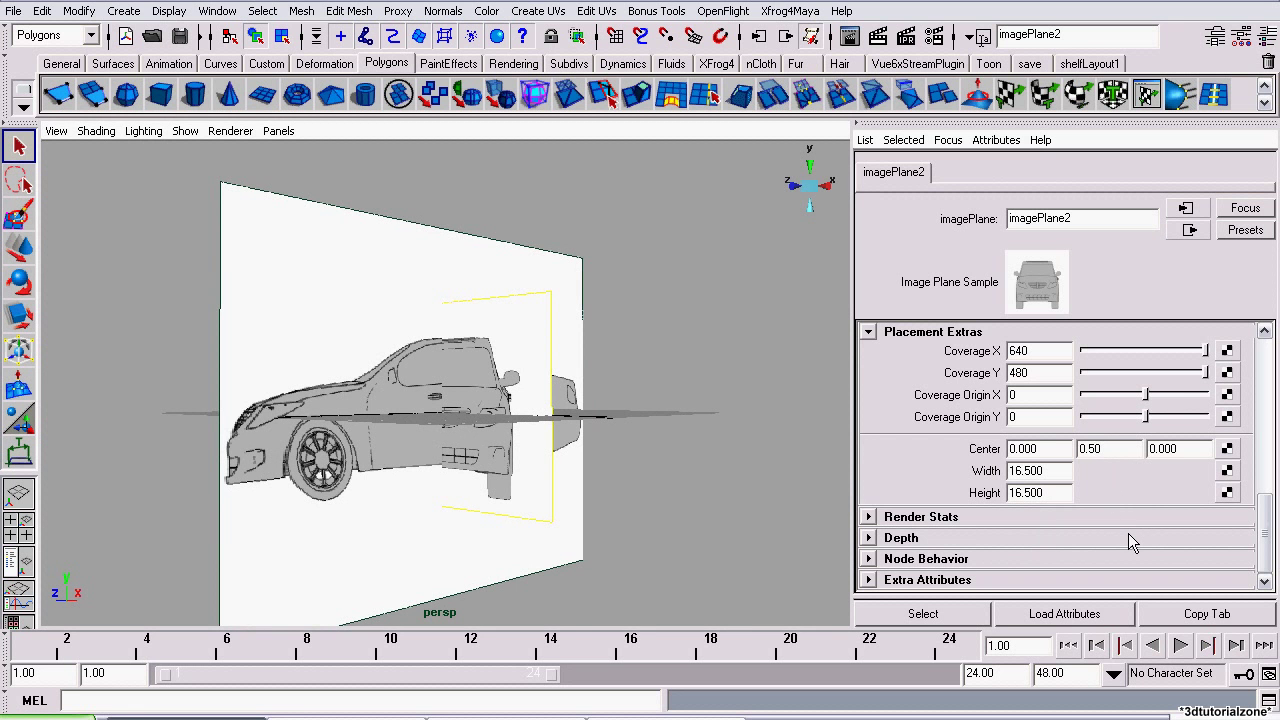
{"action": "type", "text": "5"}
{"action": "key", "text": "Return"}
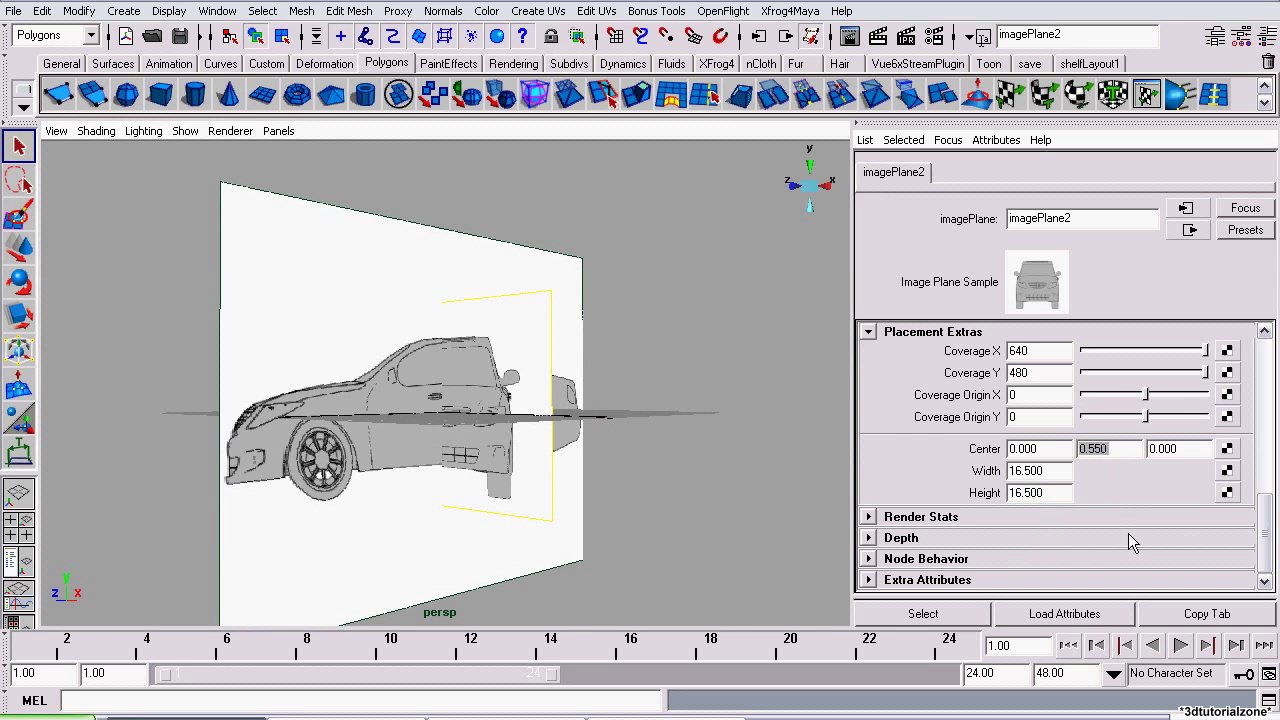
{"action": "left_click_drag", "start_coordinate": [403, 501], "coordinate": [546, 503], "text": "alt"}
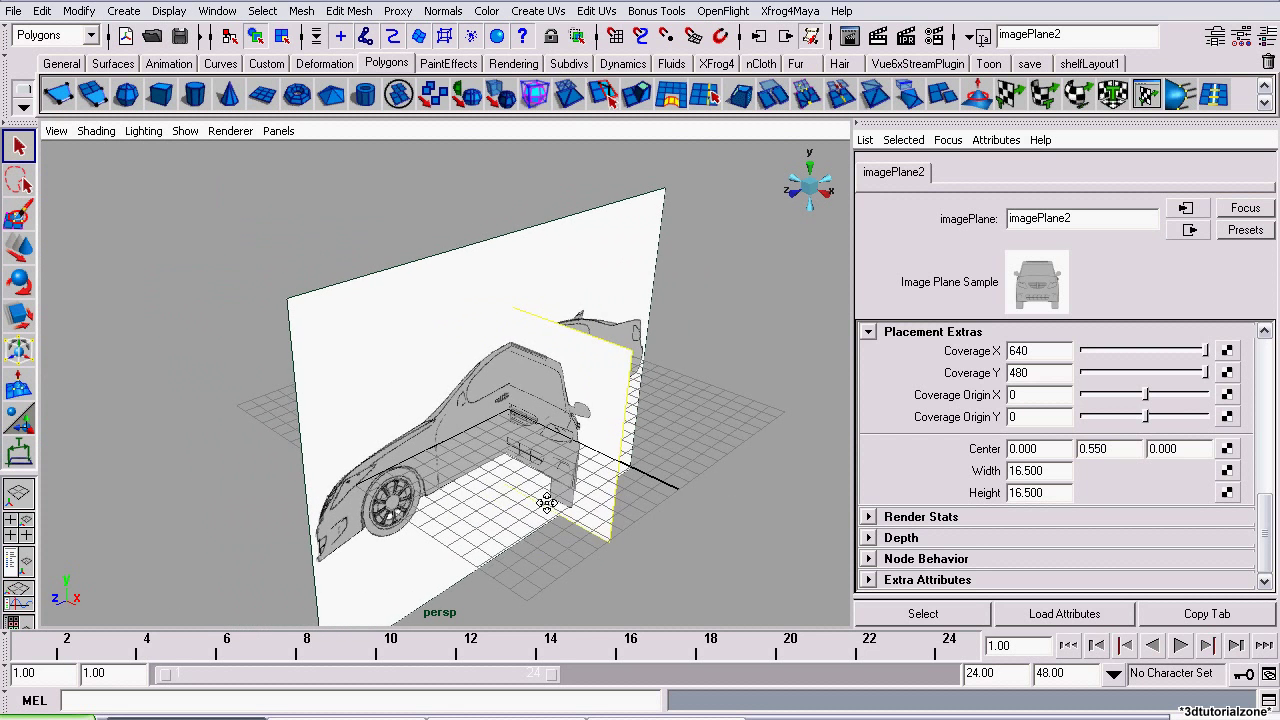
Deselect the front image plane and tumble around both crossing car reference planes.
{"action": "left_click", "coordinate": [745, 453]}
{"action": "left_click_drag", "start_coordinate": [671, 443], "coordinate": [306, 360], "text": "alt"}
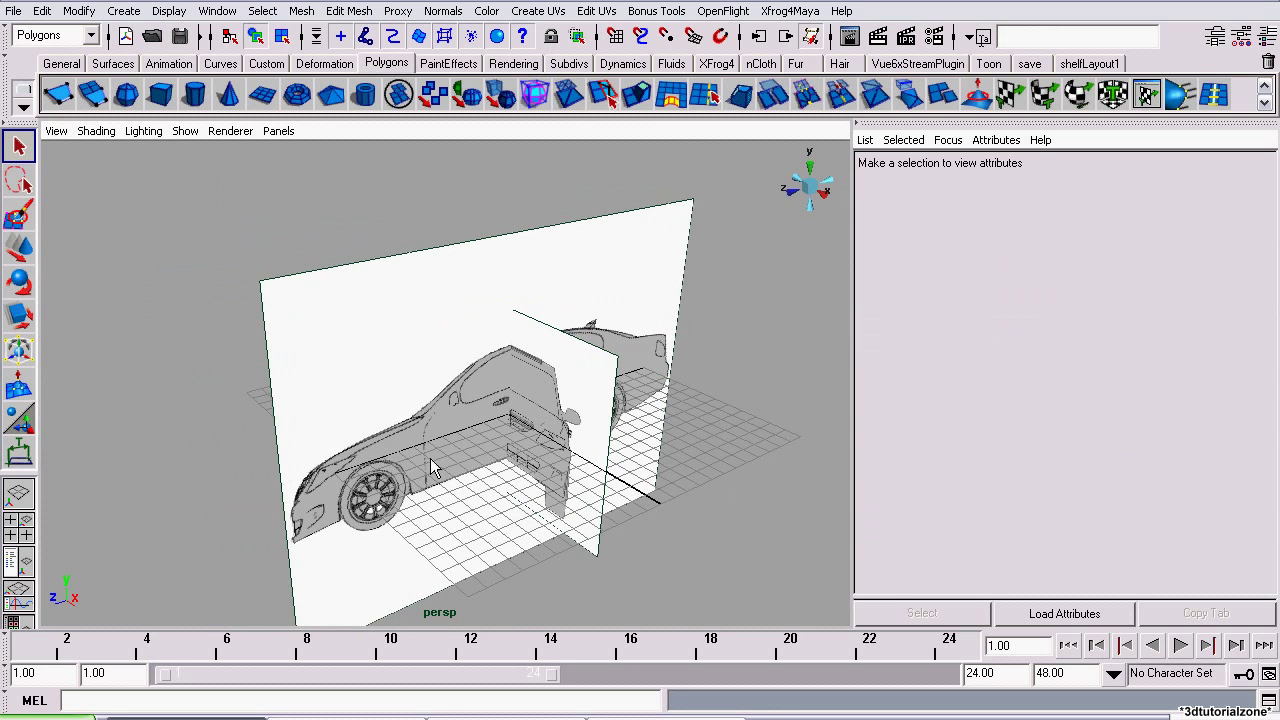
{"action": "left_click_drag", "start_coordinate": [470, 497], "coordinate": [377, 400], "text": "alt"}
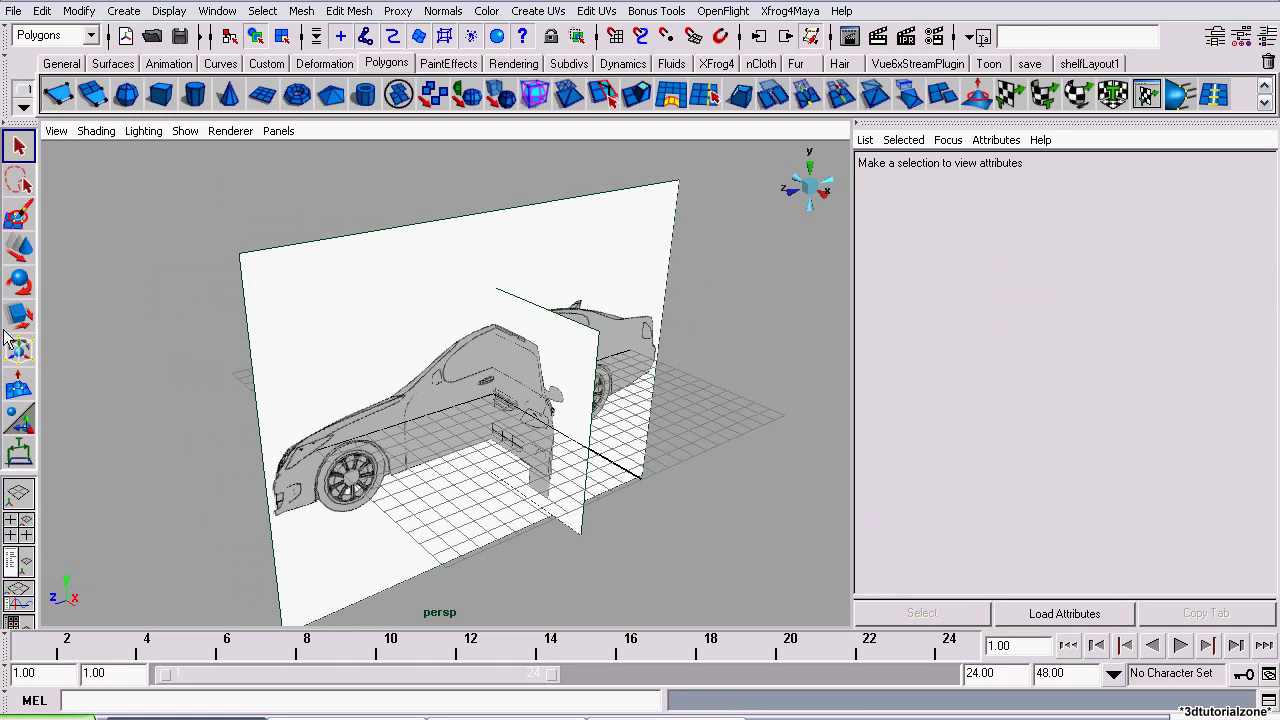